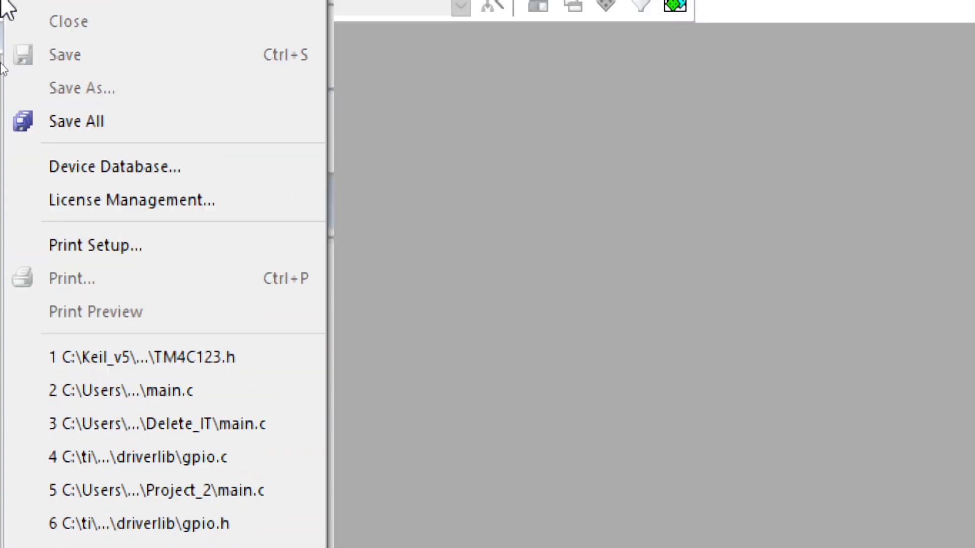
mouse_move(66, 57)
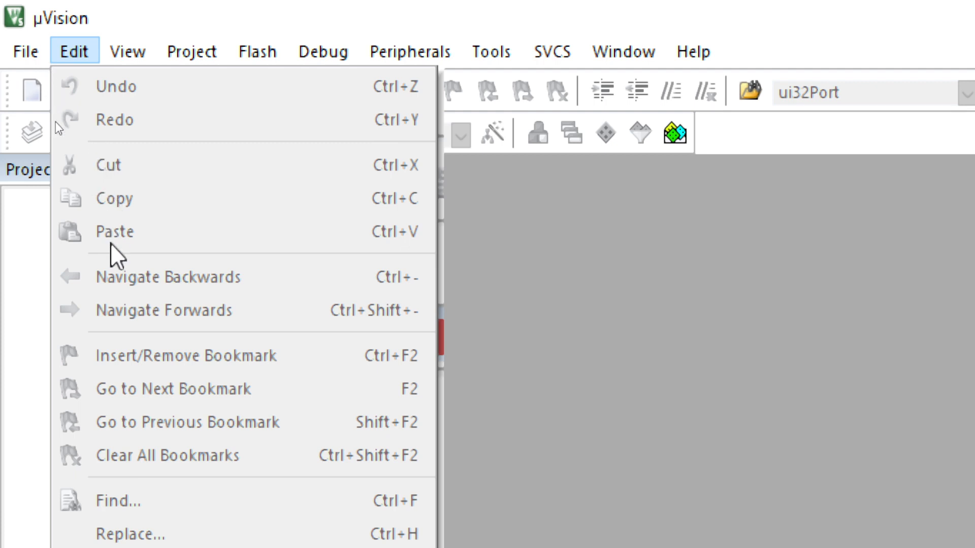
mouse_move(125, 43)
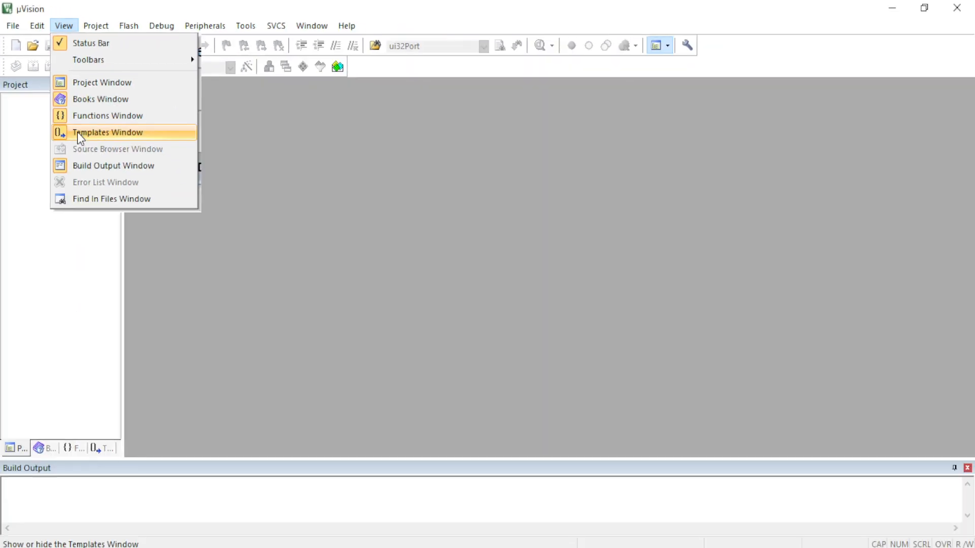
left_click(162, 275)
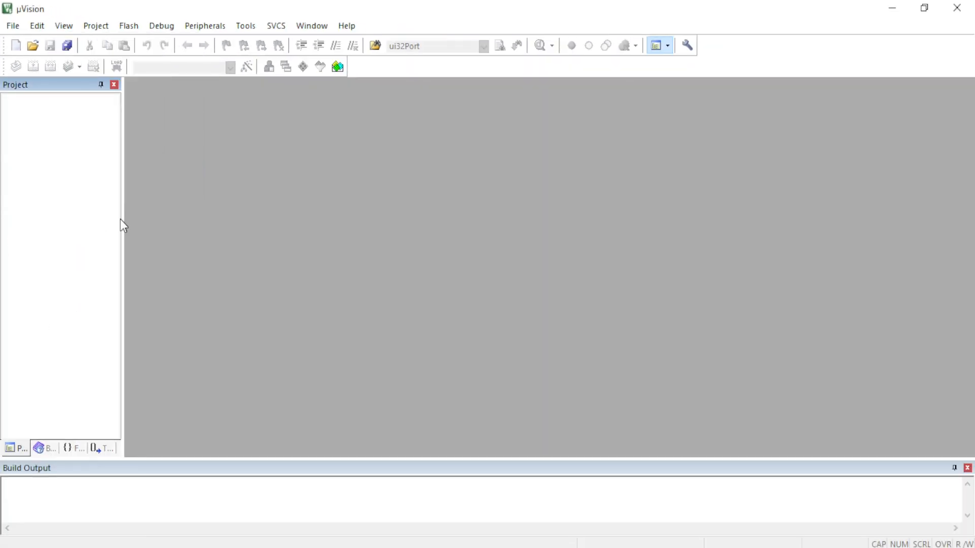
Widen the Project pane and view its Books, Functions and Templates pages.
left_click_drag(120, 220, 230, 237)
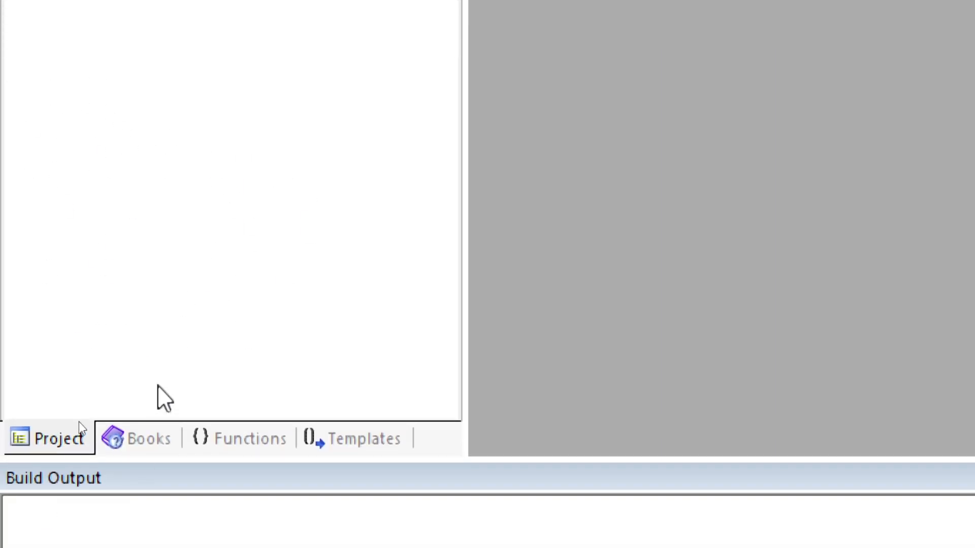
left_click(139, 445)
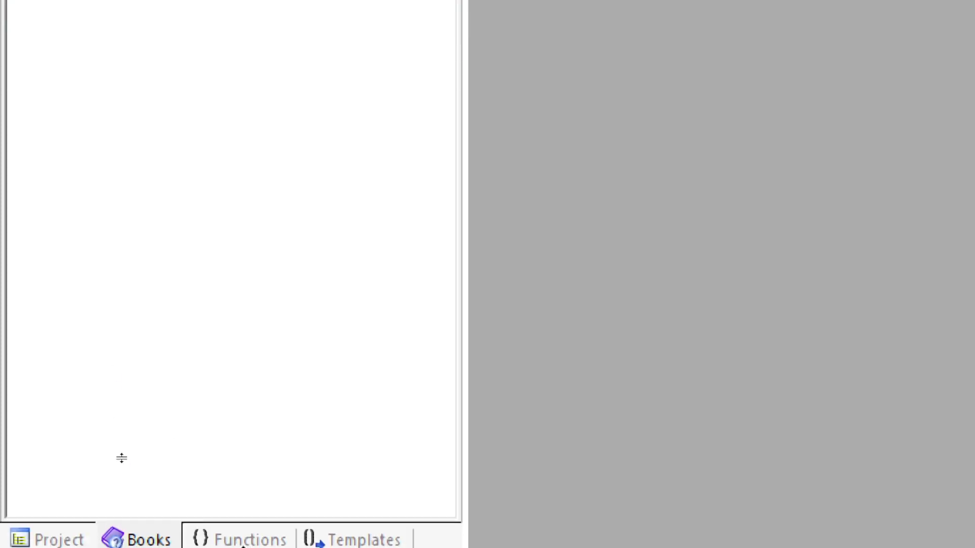
left_click(250, 531)
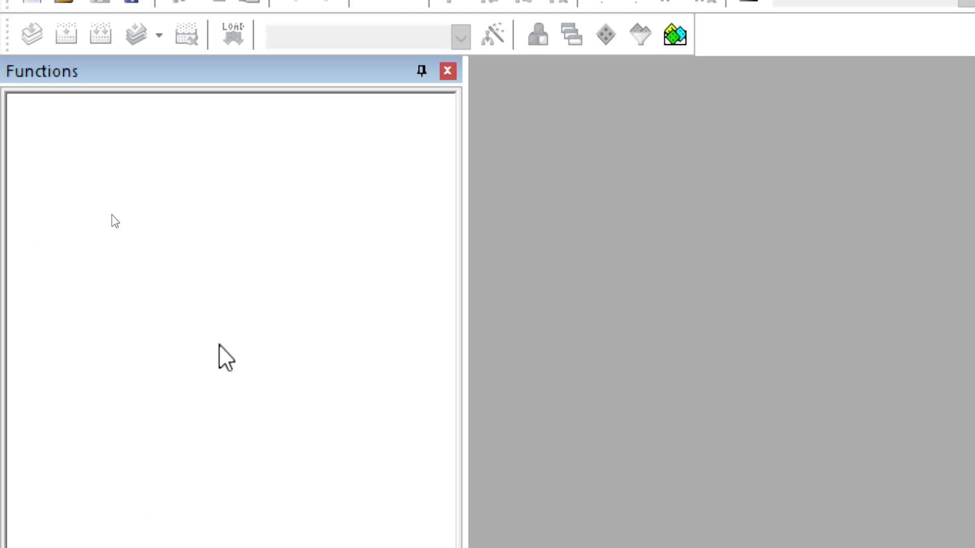
left_click(375, 480)
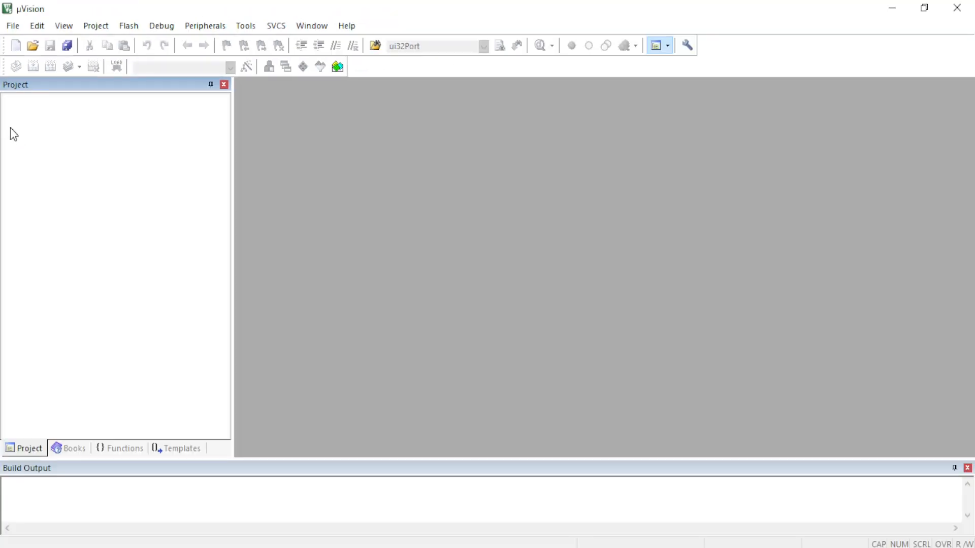
left_click(93, 31)
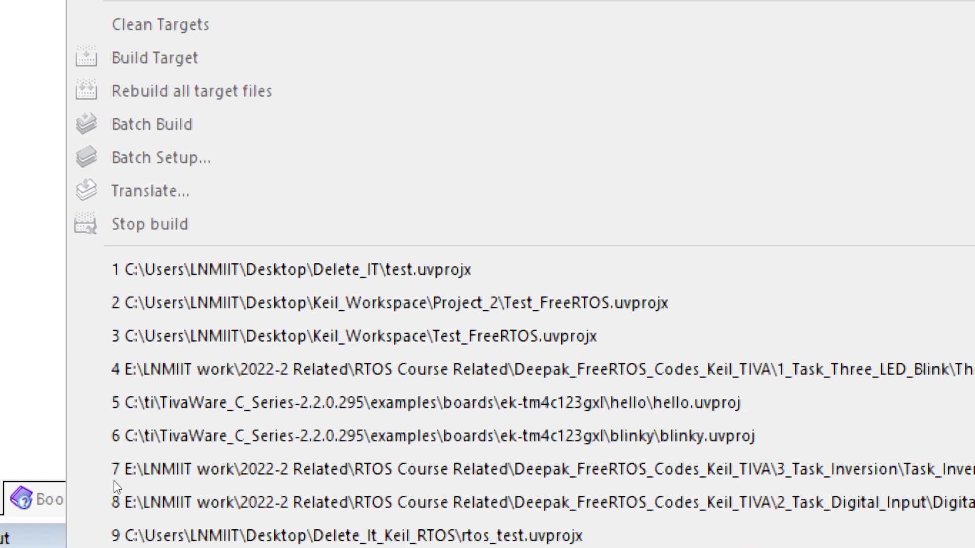
mouse_move(174, 60)
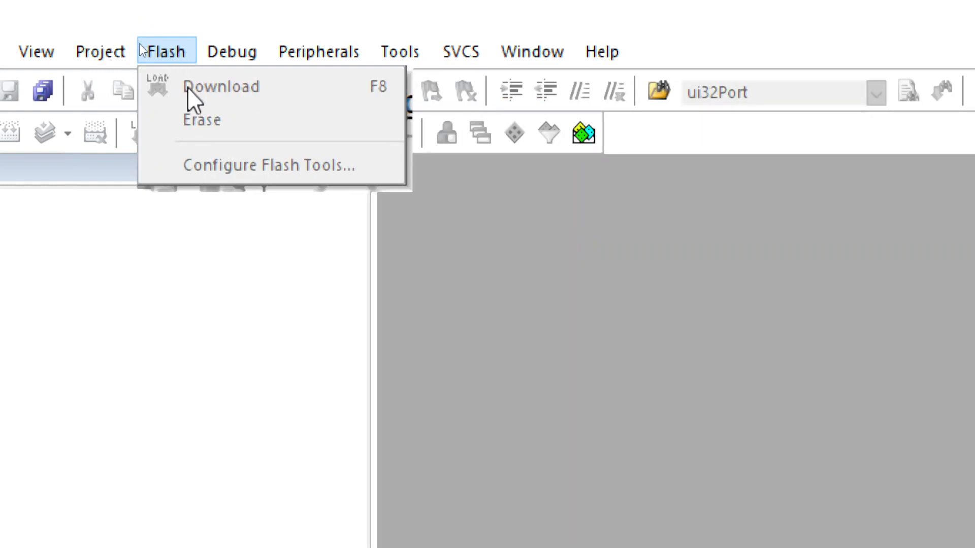
mouse_move(240, 52)
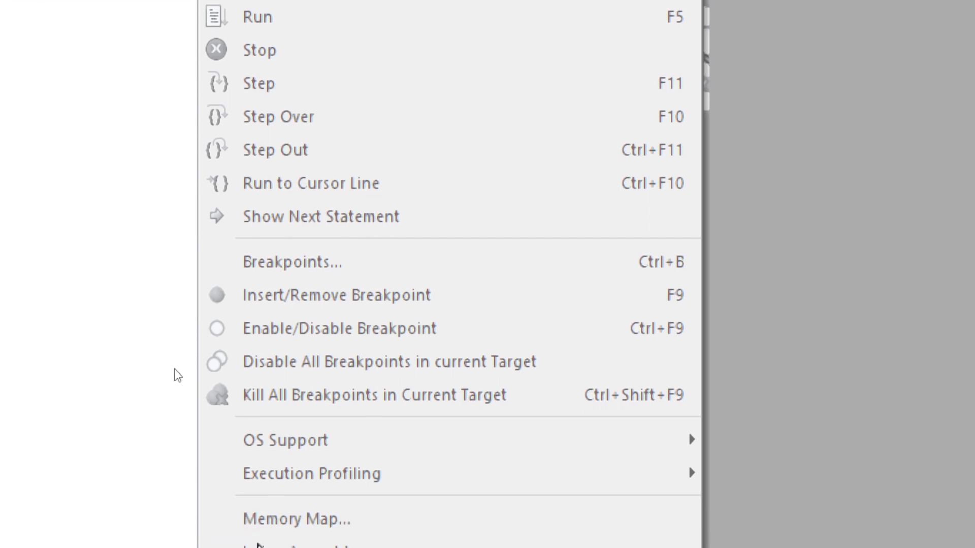
mouse_move(314, 31)
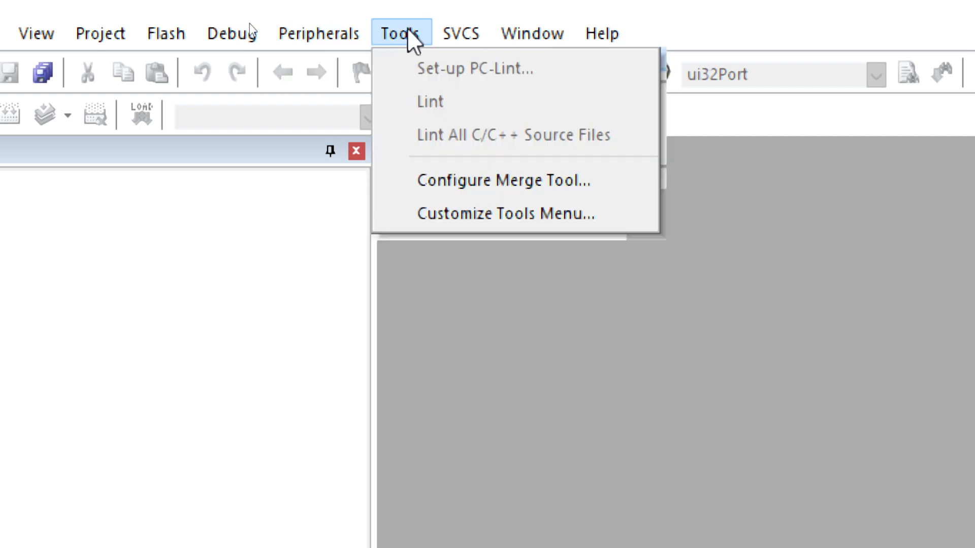
mouse_move(463, 31)
mouse_move(533, 37)
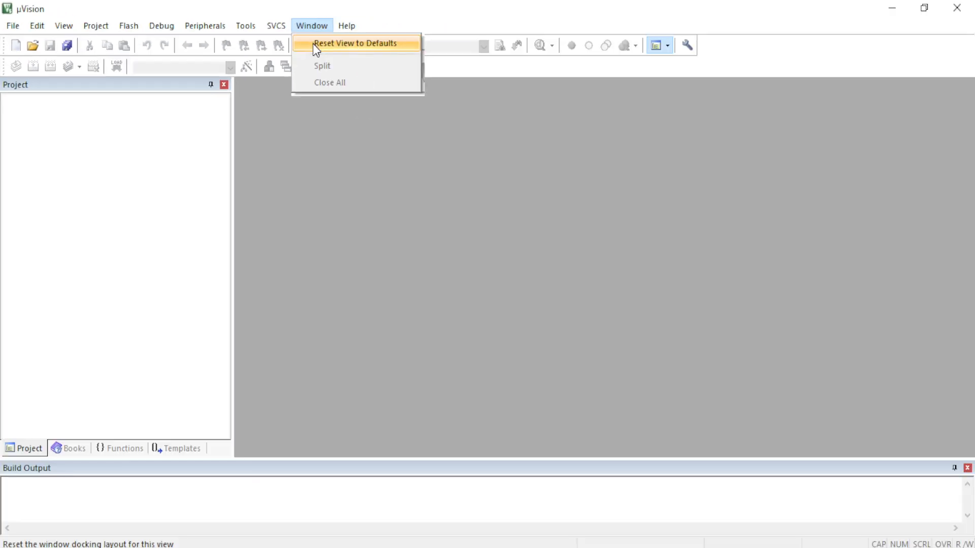
left_click(362, 219)
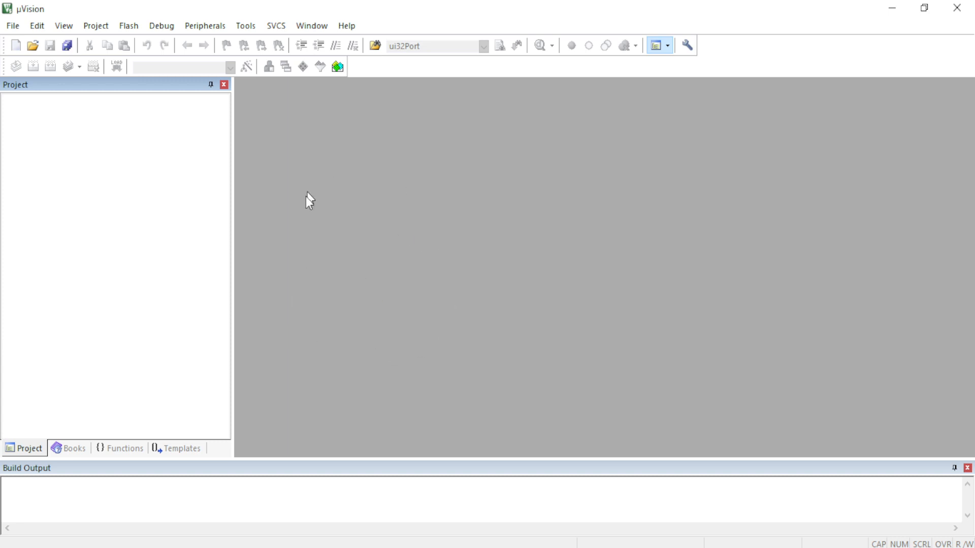
left_click(15, 26)
mouse_move(220, 27)
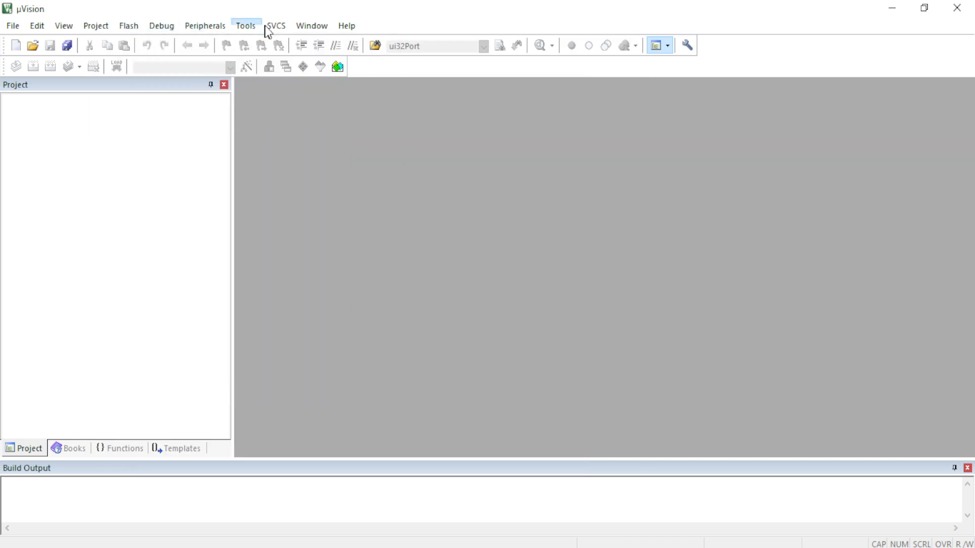
mouse_move(278, 30)
left_click(315, 178)
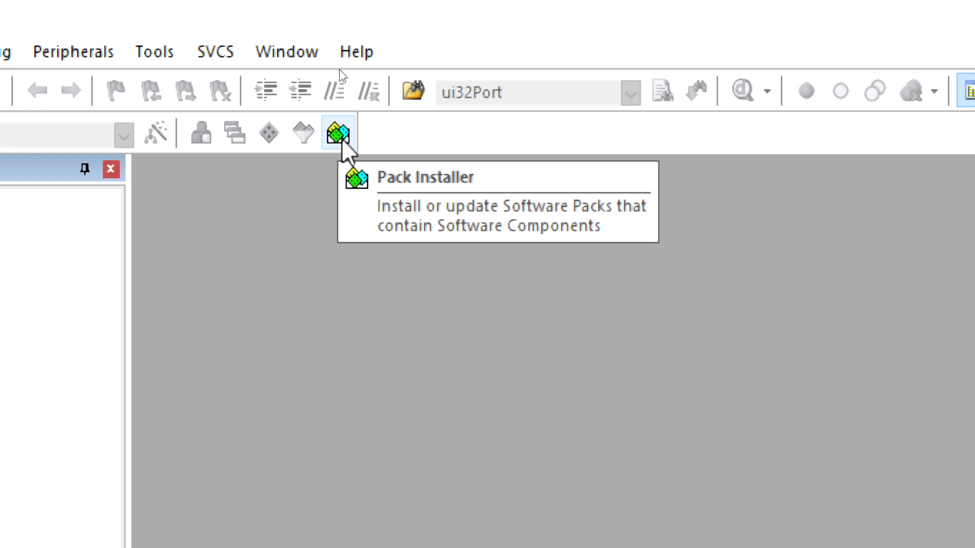
Open the Pack Installer, search its devices for tm4c123gh6pm and select the matching Texas Instruments device.
left_click(343, 143)
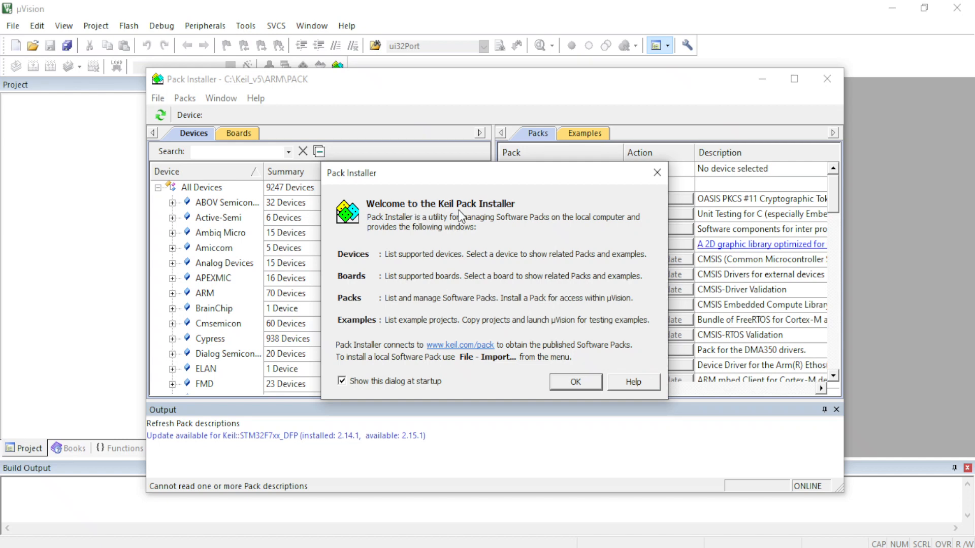
left_click(576, 384)
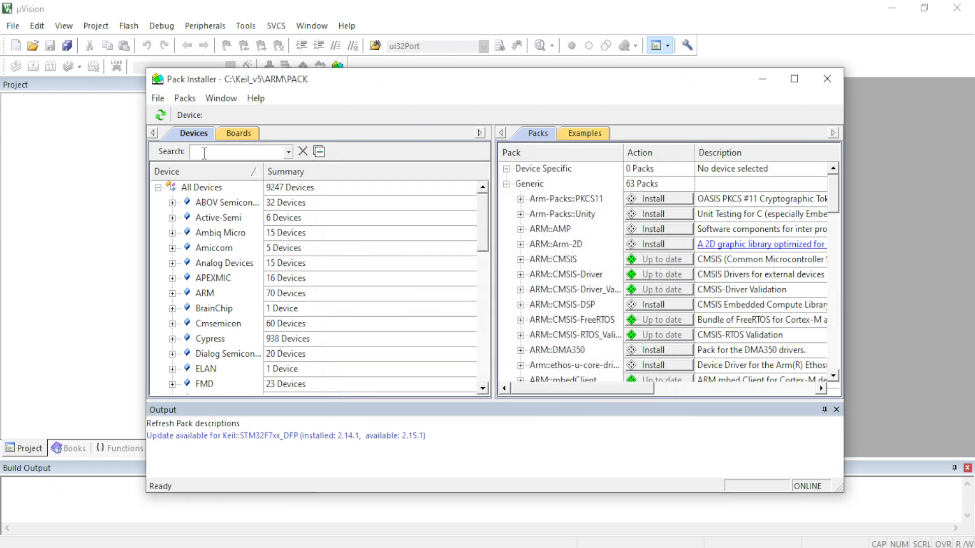
left_click(205, 152)
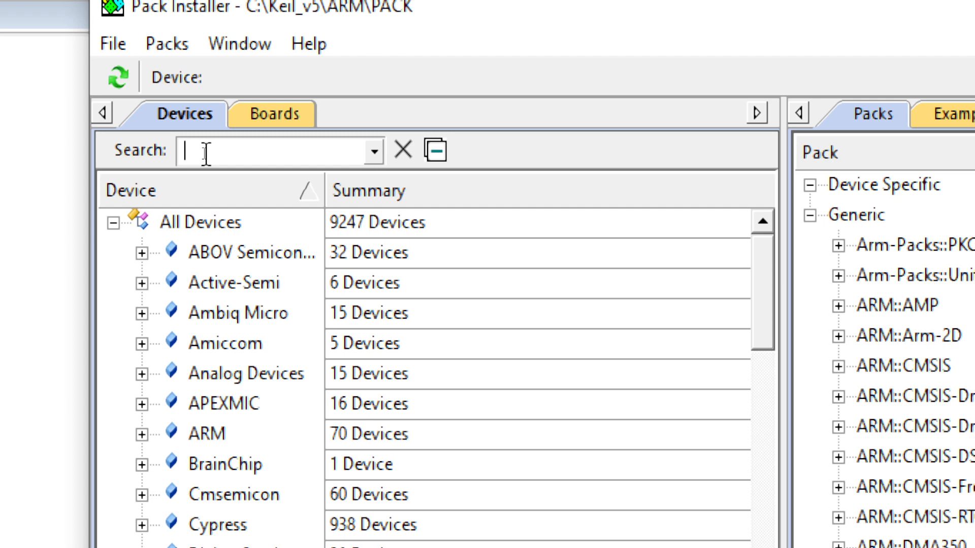
type("tm")
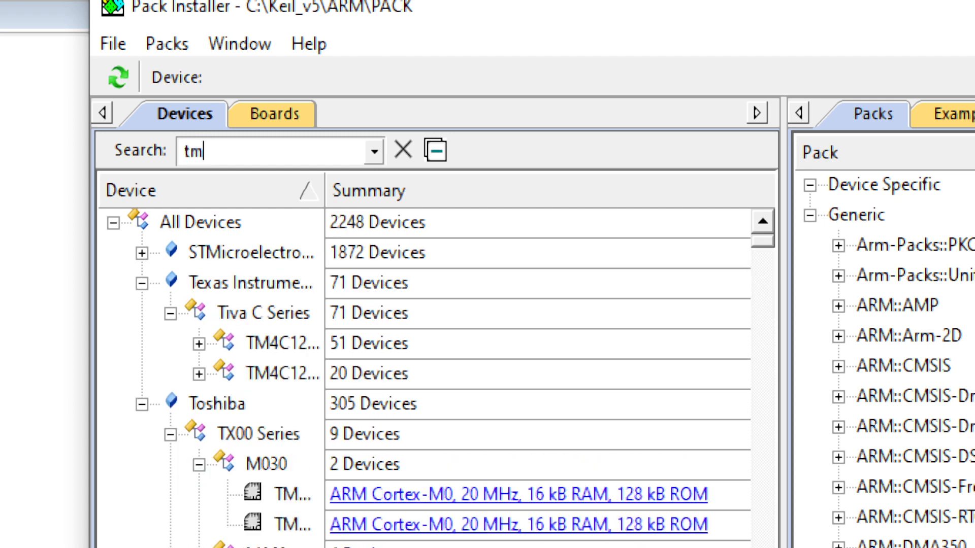
type("4c123")
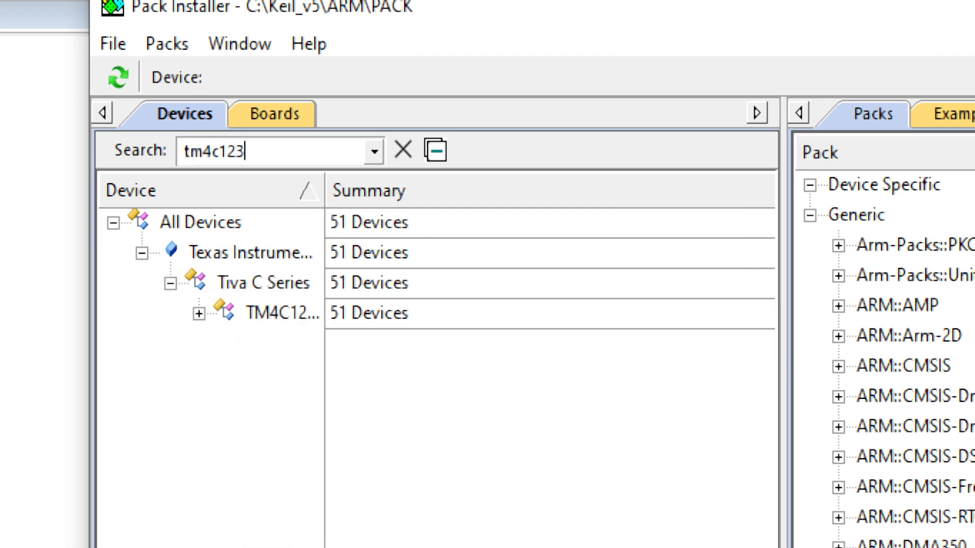
type("gh6pm")
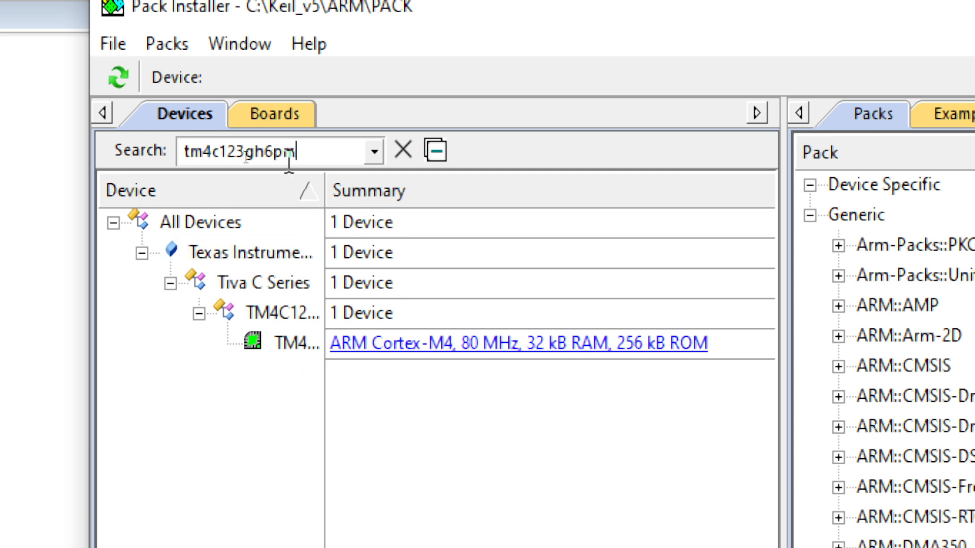
left_click(278, 346)
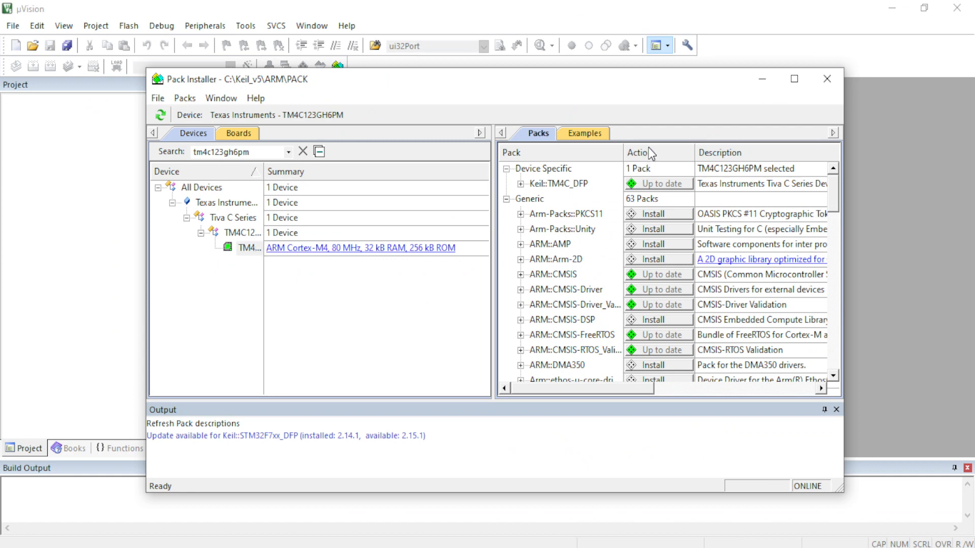
Sort the pack list by action and maximize the Pack Installer window.
left_click(650, 154)
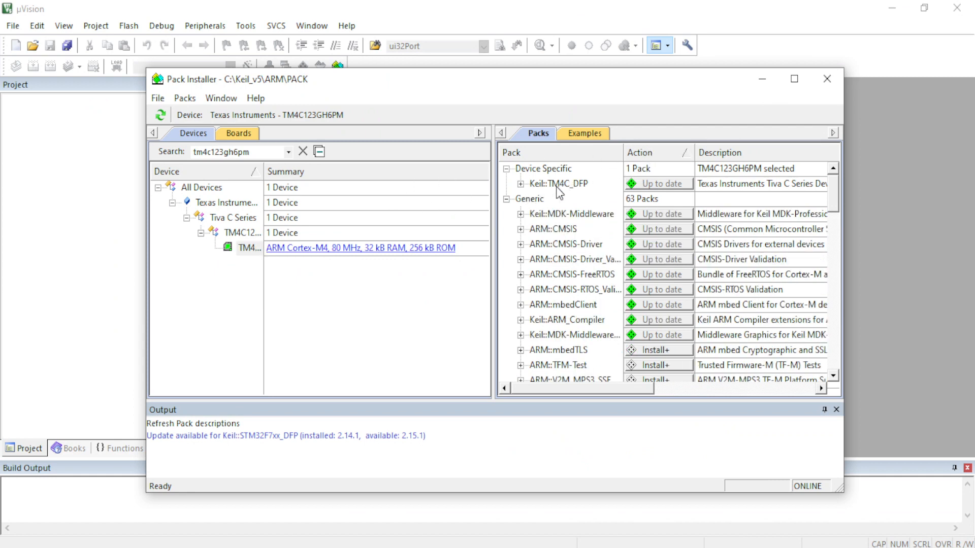
mouse_move(588, 193)
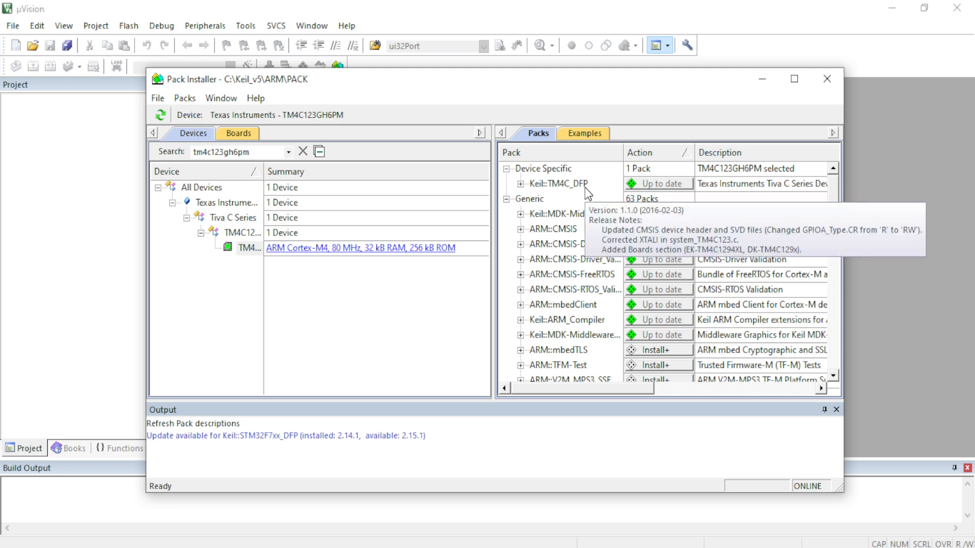
left_click(794, 79)
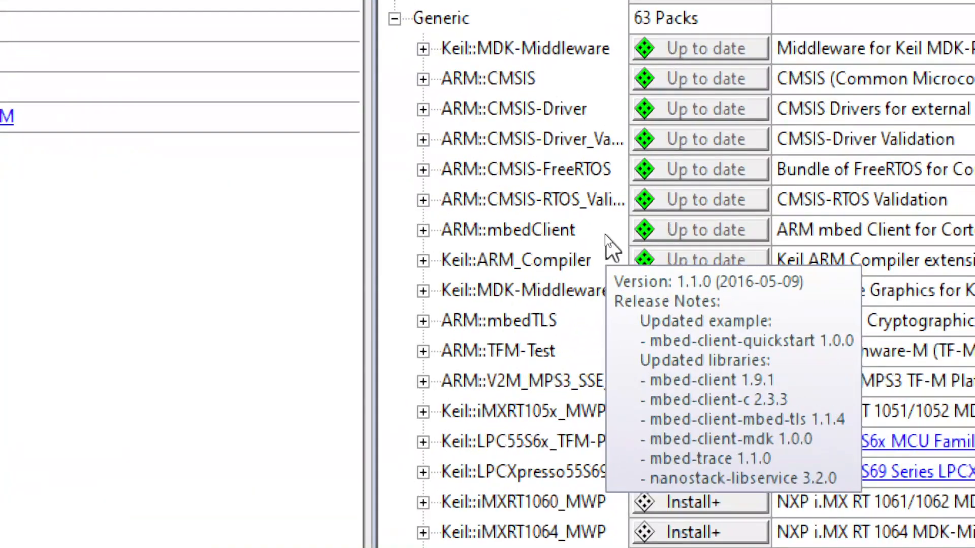
Examine the install status of the device-specific and generic packs, including the CMSIS packs, and check the examples list.
mouse_move(591, 104)
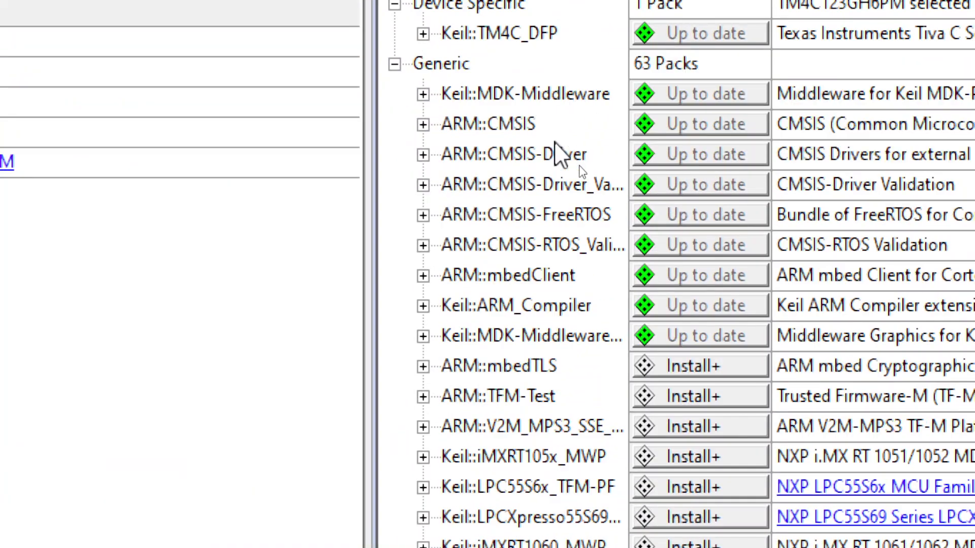
mouse_move(541, 122)
mouse_move(606, 130)
mouse_move(592, 163)
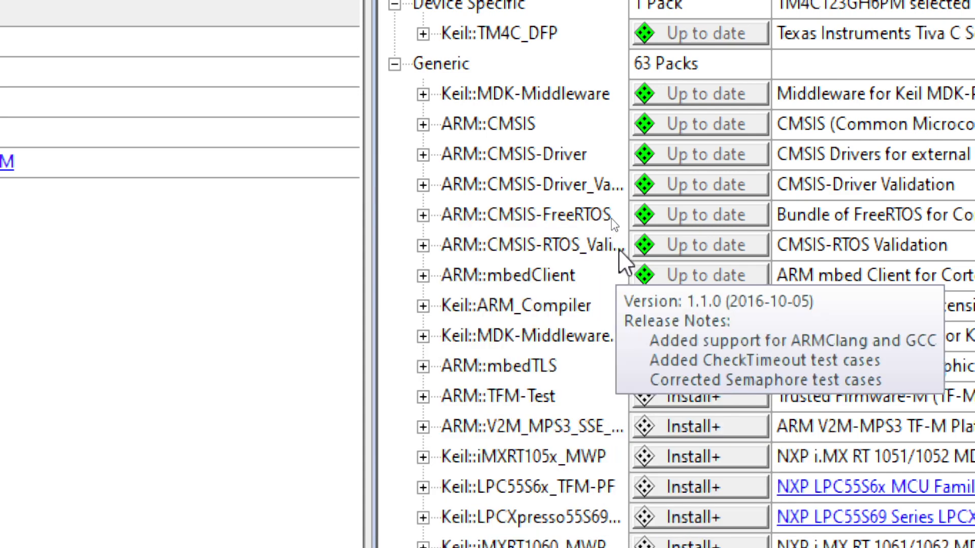
scroll(597, 518, "down", 2)
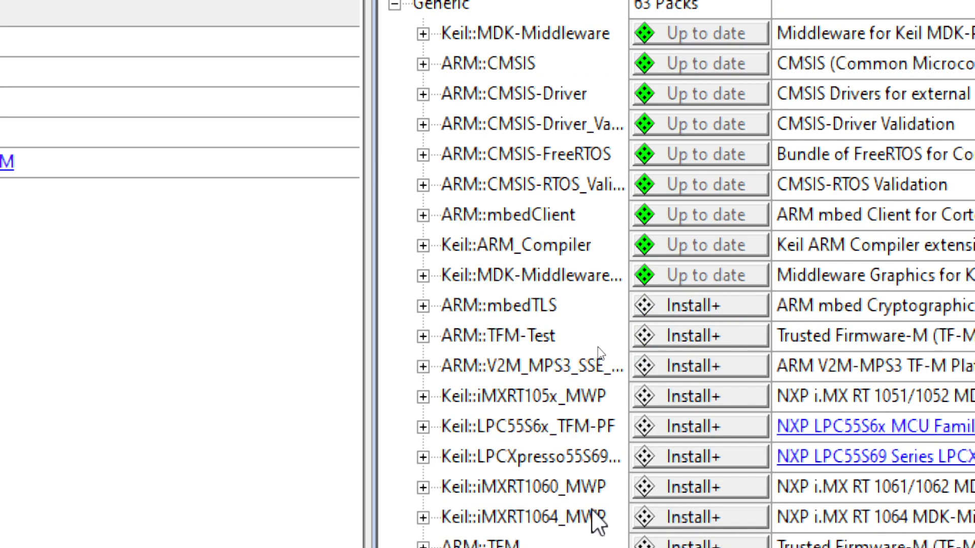
scroll(598, 518, "down", 4)
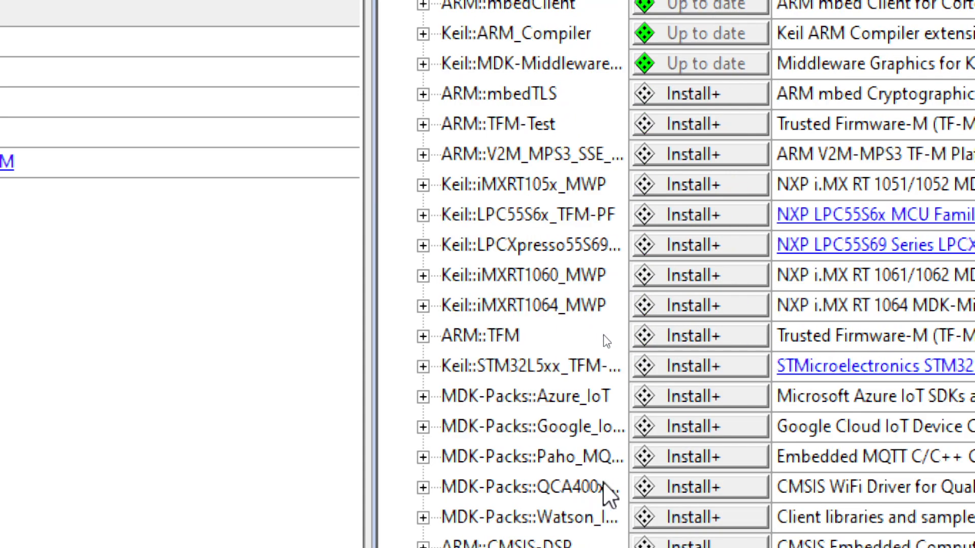
scroll(604, 482, "down", 3)
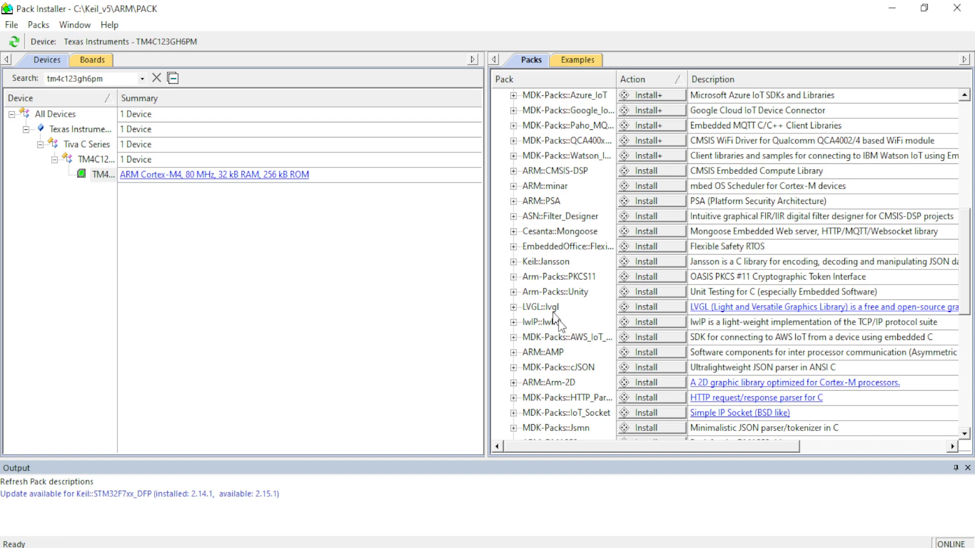
left_click_drag(964, 259, 967, 148)
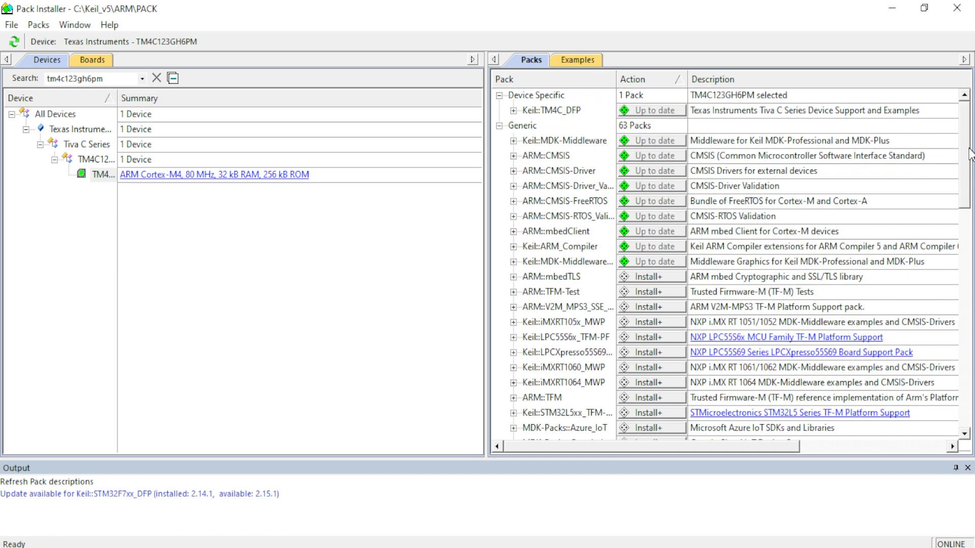
left_click(577, 63)
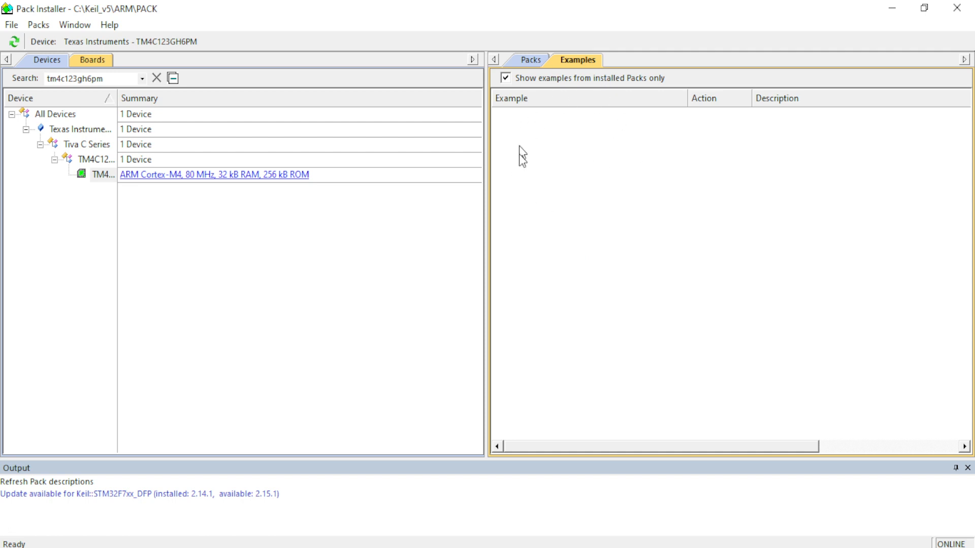
left_click(530, 61)
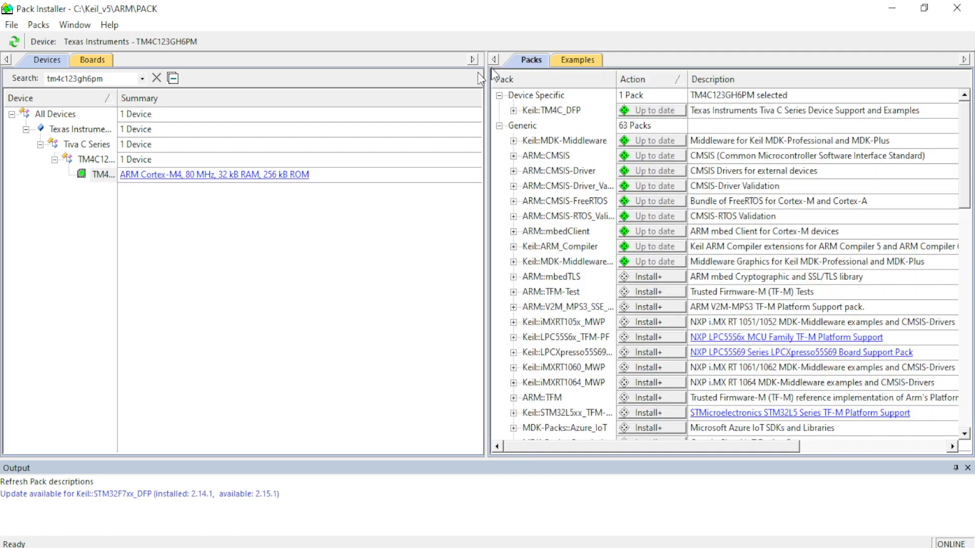
Collapse the TM4C123x Series branch of the device tree and select that series.
left_click(54, 160)
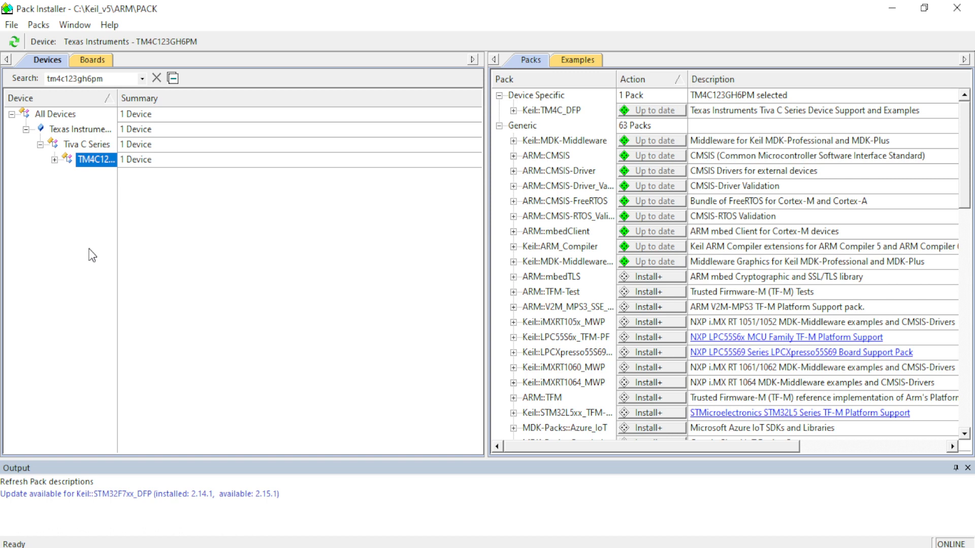
left_click(92, 165)
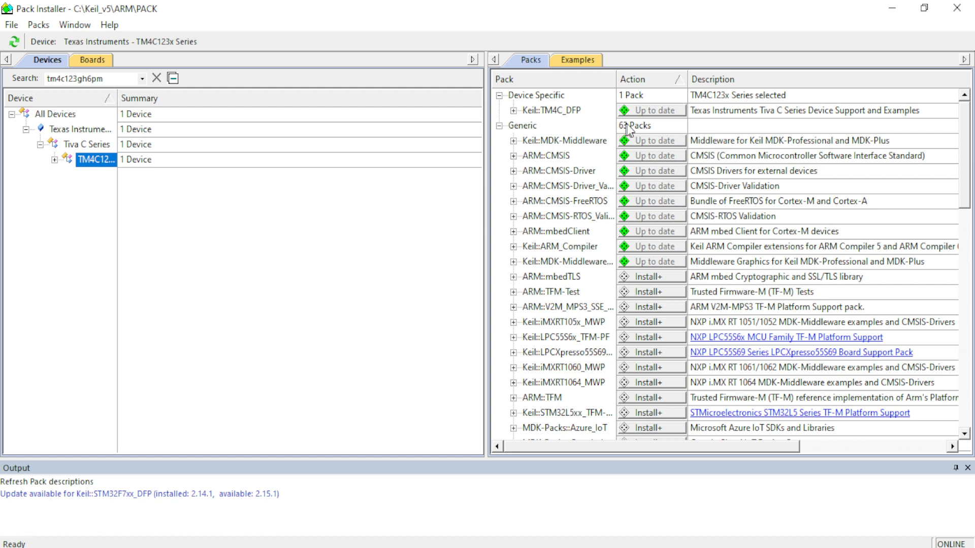
Examine the install status and descriptions of the Keil::TM4C_DFP, MDK-Middleware and CMSIS packs, and close the Pack Installer.
left_click(657, 111)
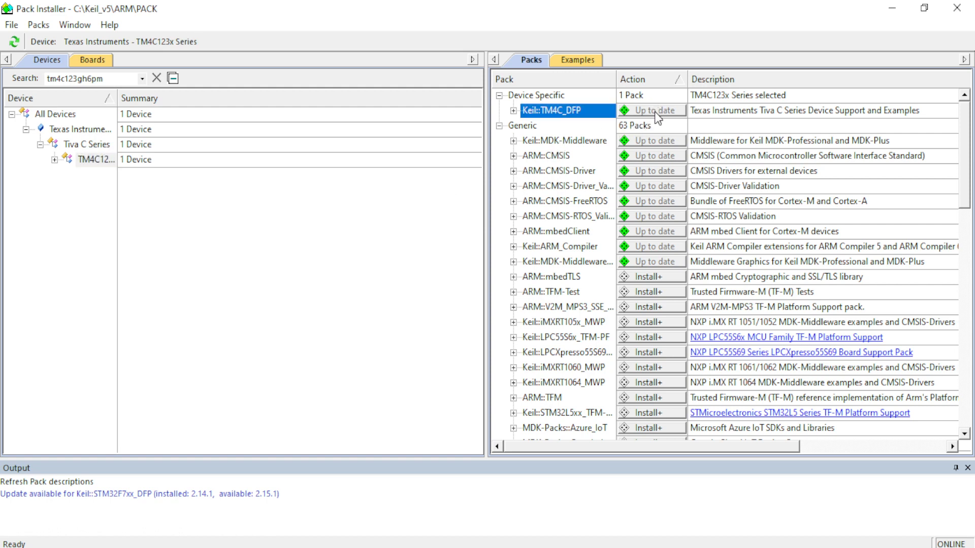
mouse_move(647, 233)
mouse_move(574, 123)
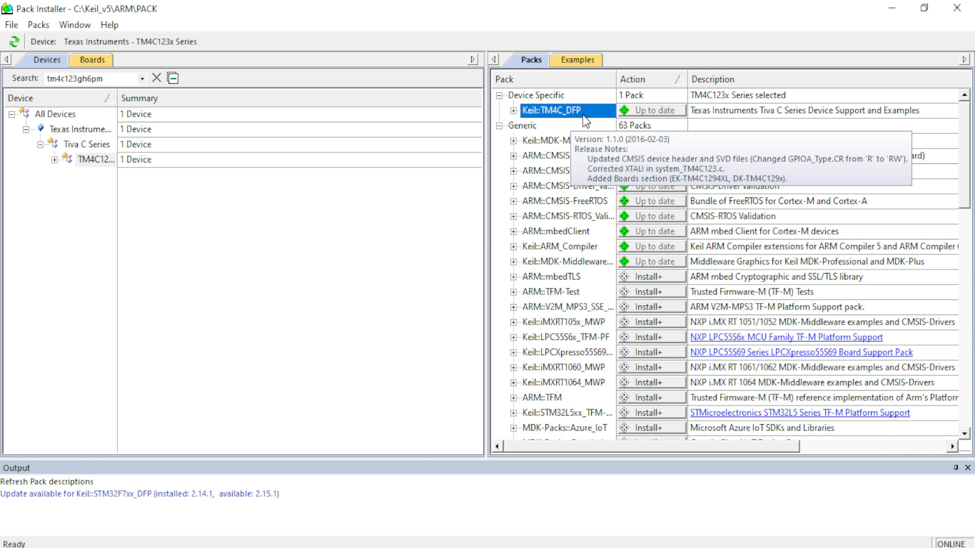
mouse_move(599, 147)
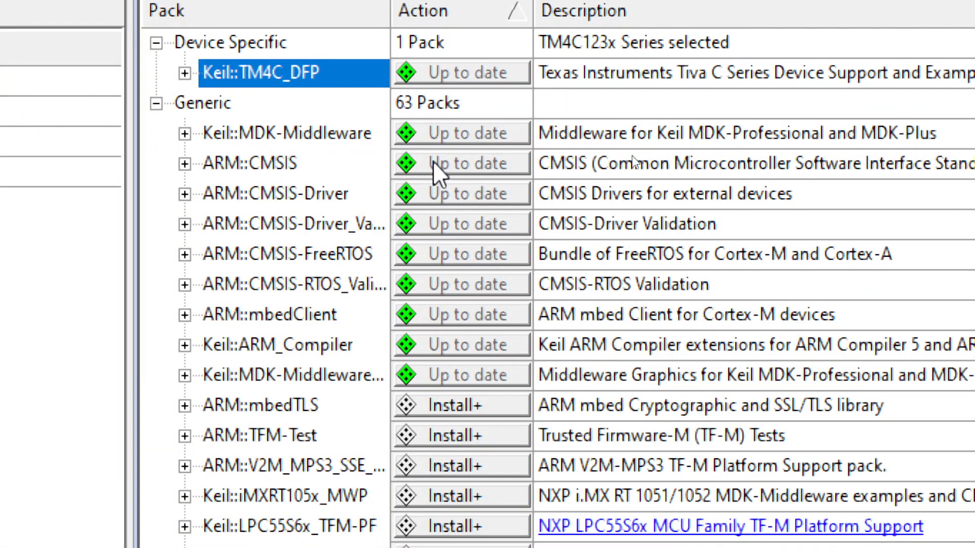
mouse_move(623, 155)
left_click(603, 229)
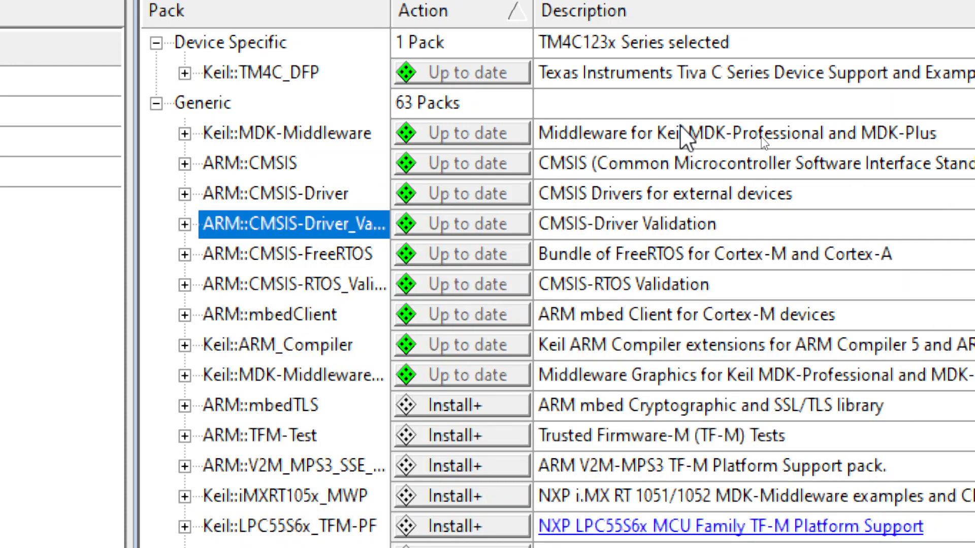
left_click(681, 133)
left_click(680, 163)
left_click(672, 196)
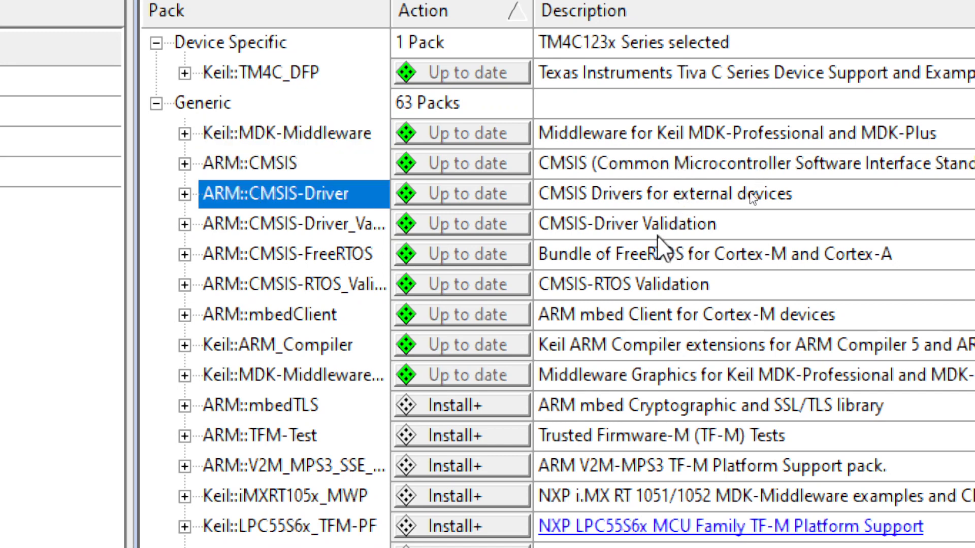
left_click(656, 230)
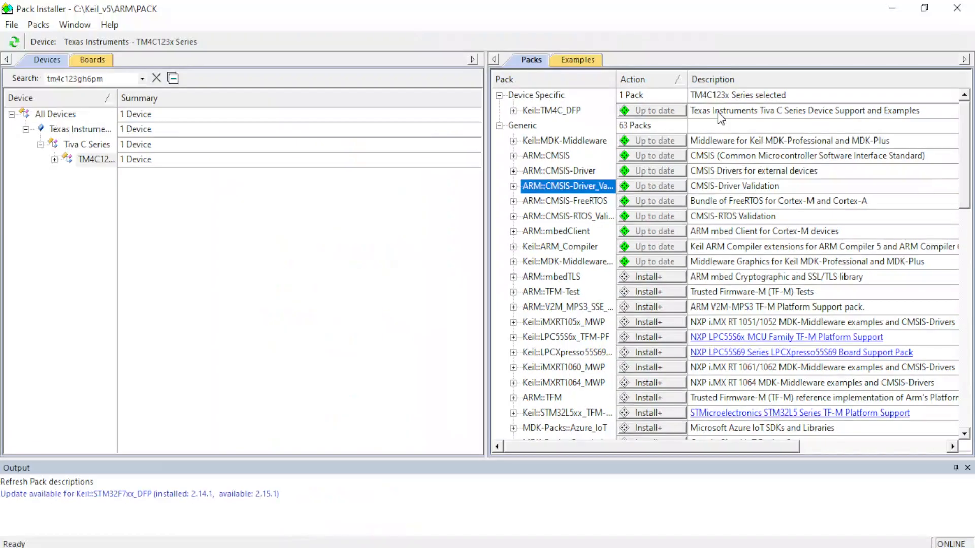
left_click(957, 8)
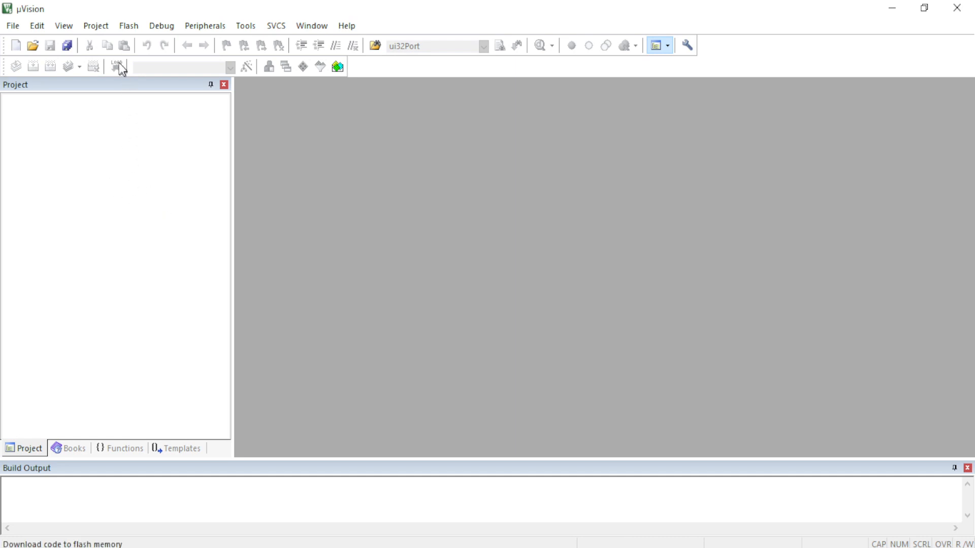
Create a new µVision project named First_project in the Keil_Workspace folder on the Desktop.
left_click(97, 26)
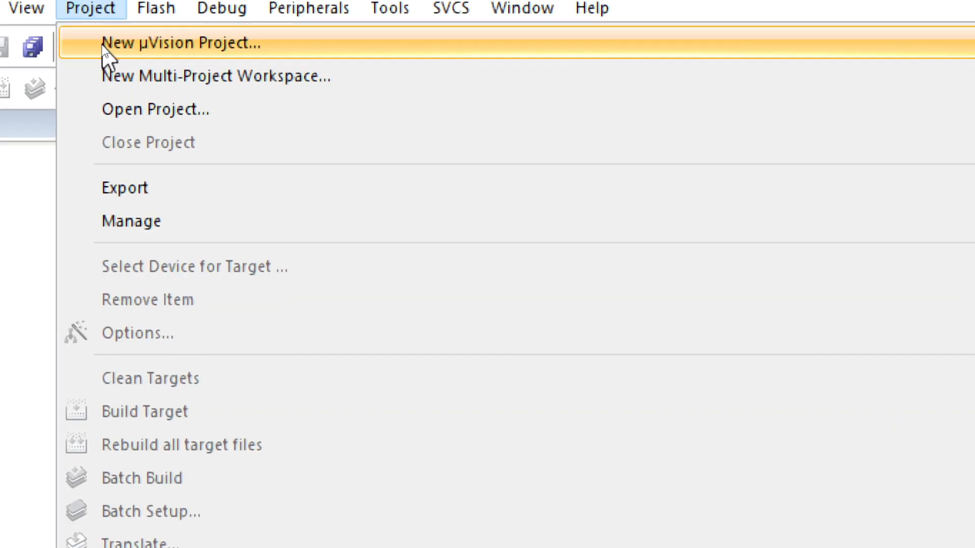
left_click(102, 44)
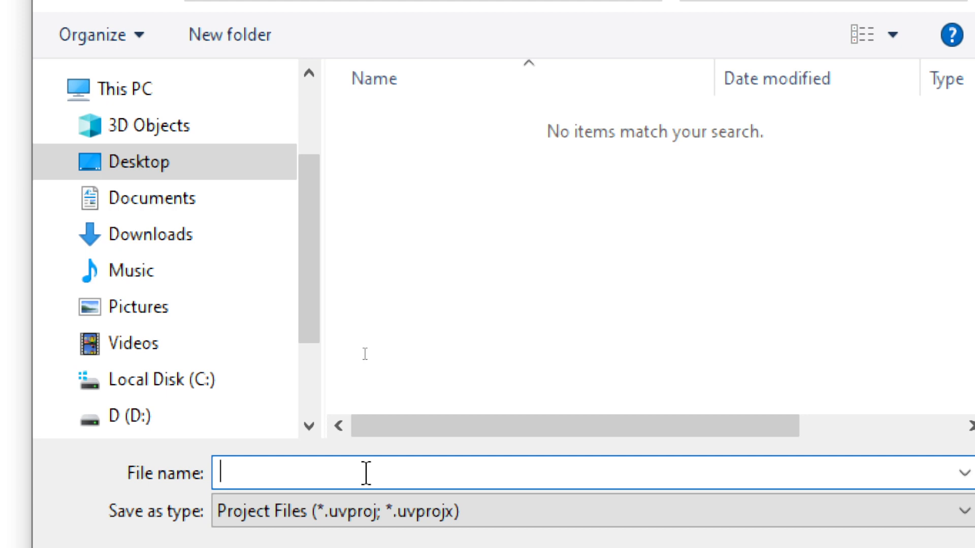
type("First_p")
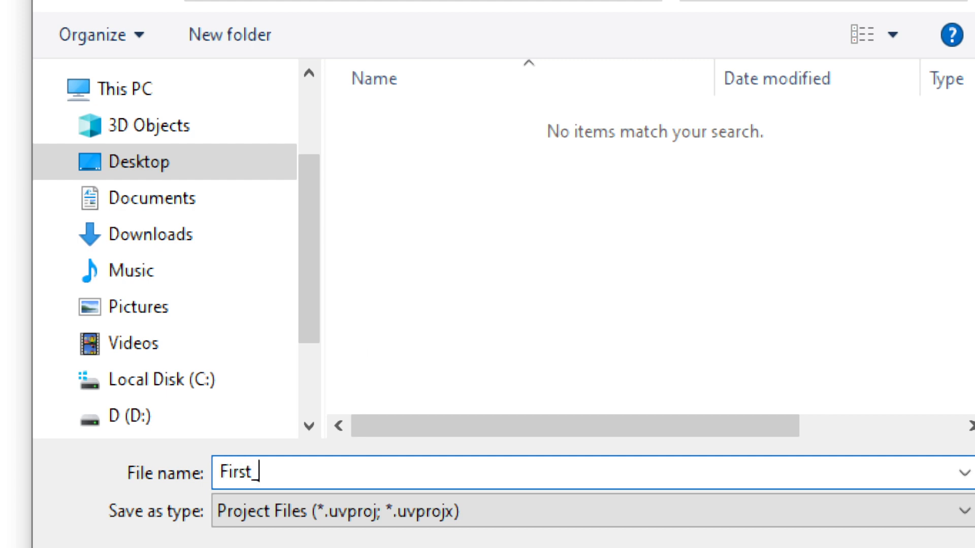
type("roject")
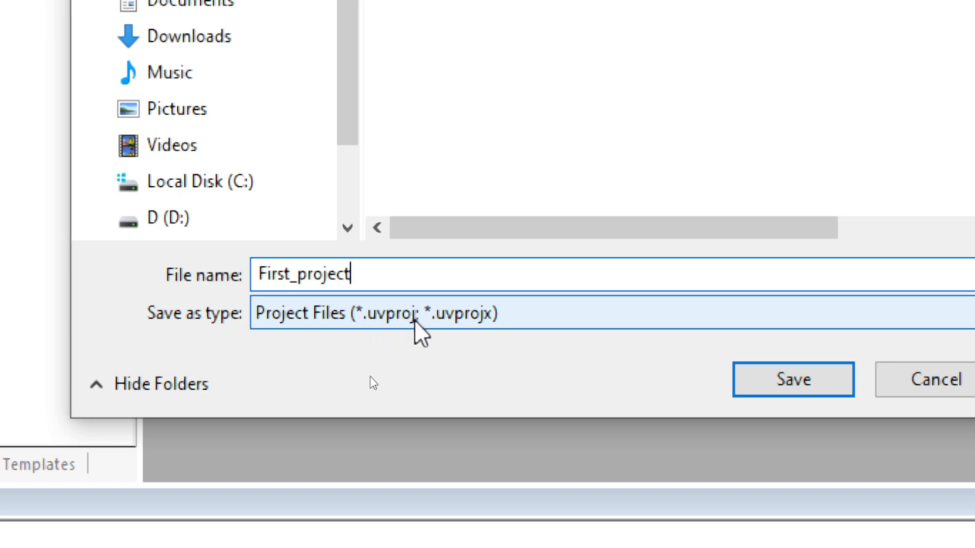
left_click(811, 394)
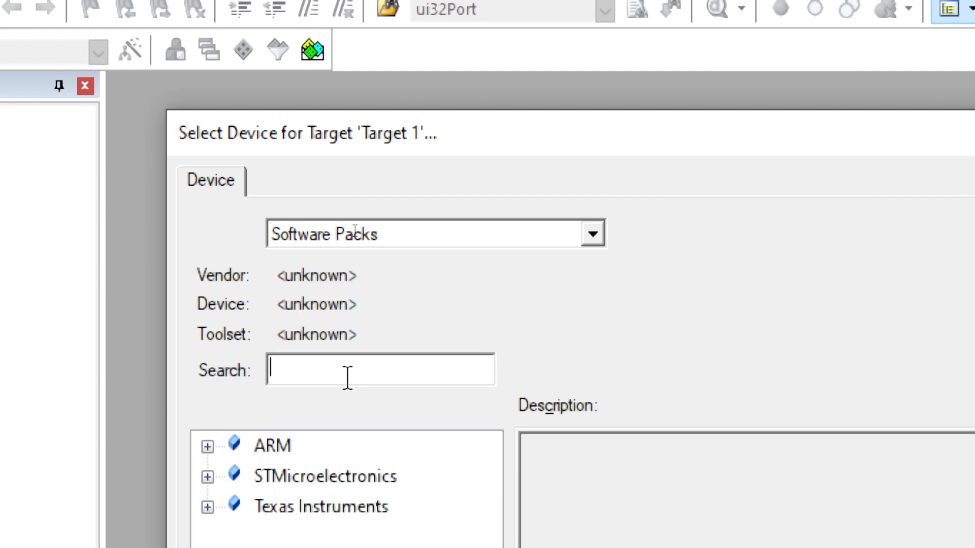
Search the device list for tm4c123gh6pm and set the Texas Instruments TM4C123GH6PM as the target device, reading its description.
type("tm")
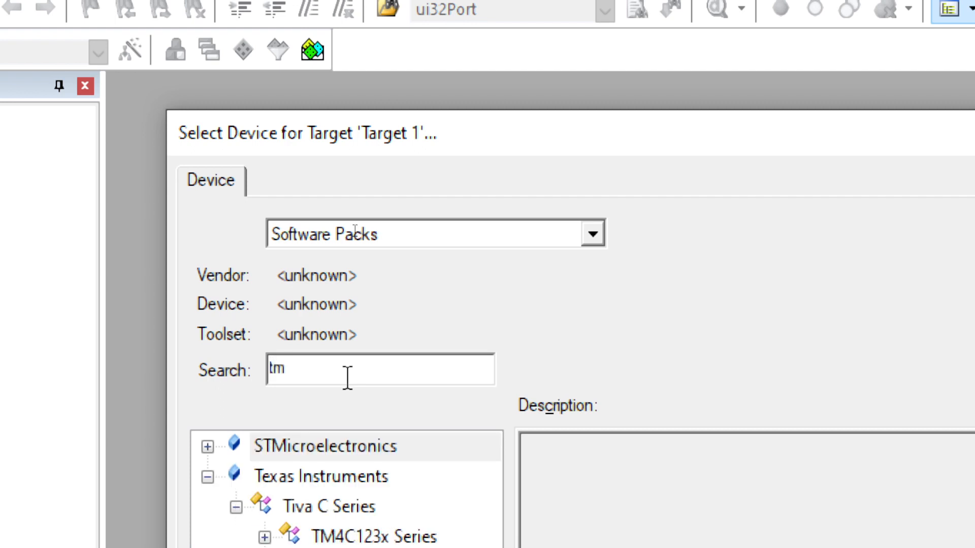
type("4c123gh")
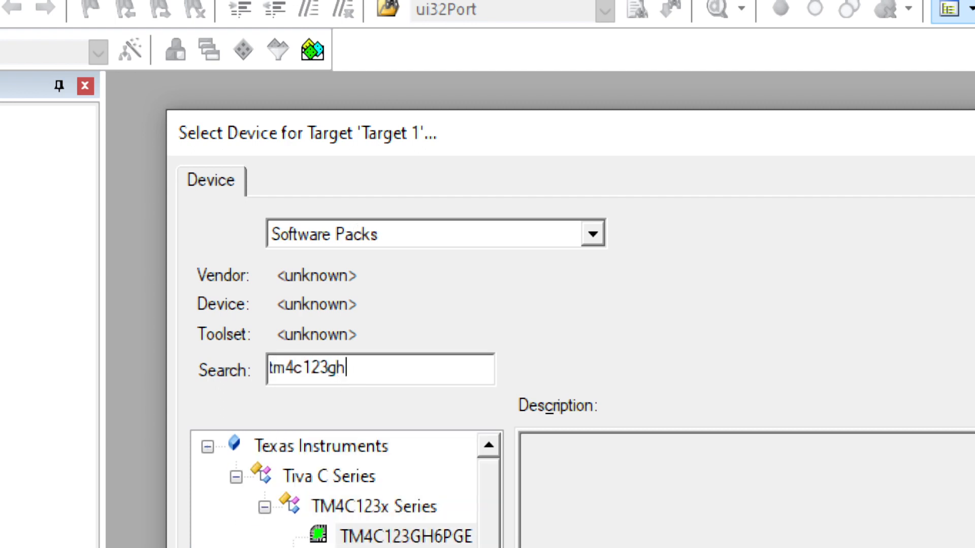
type("6pm")
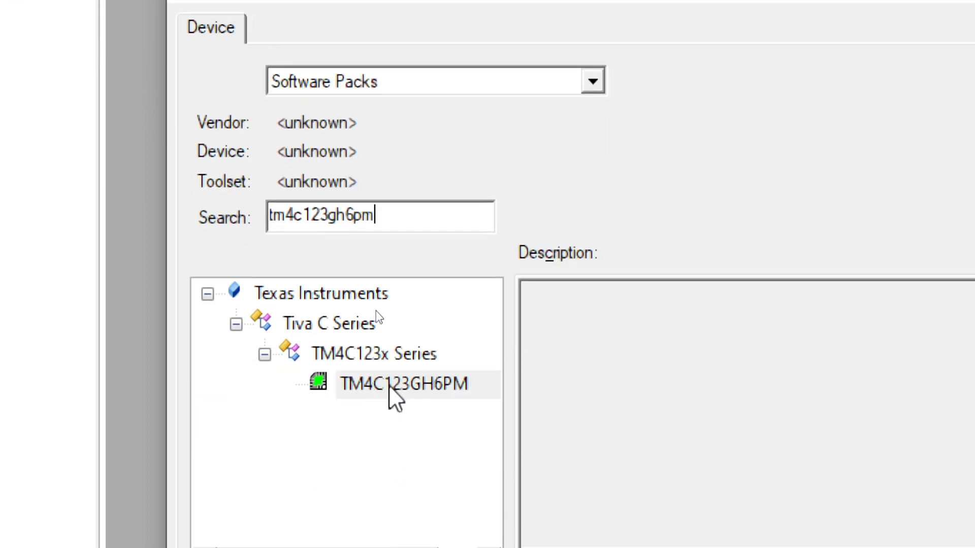
left_click(399, 538)
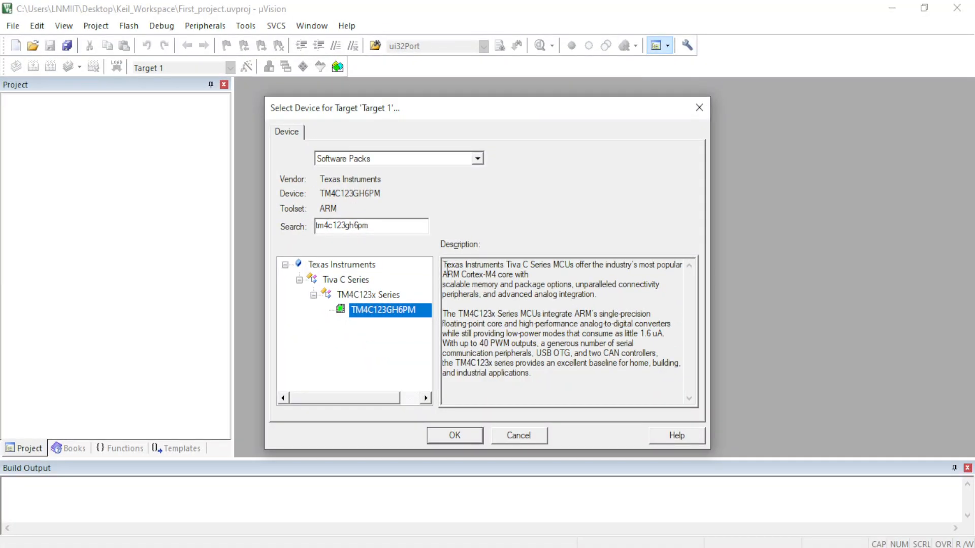
mouse_move(447, 268)
left_mouse_down()
mouse_move(655, 325)
mouse_move(533, 364)
mouse_move(531, 375)
mouse_move(443, 264)
left_mouse_up()
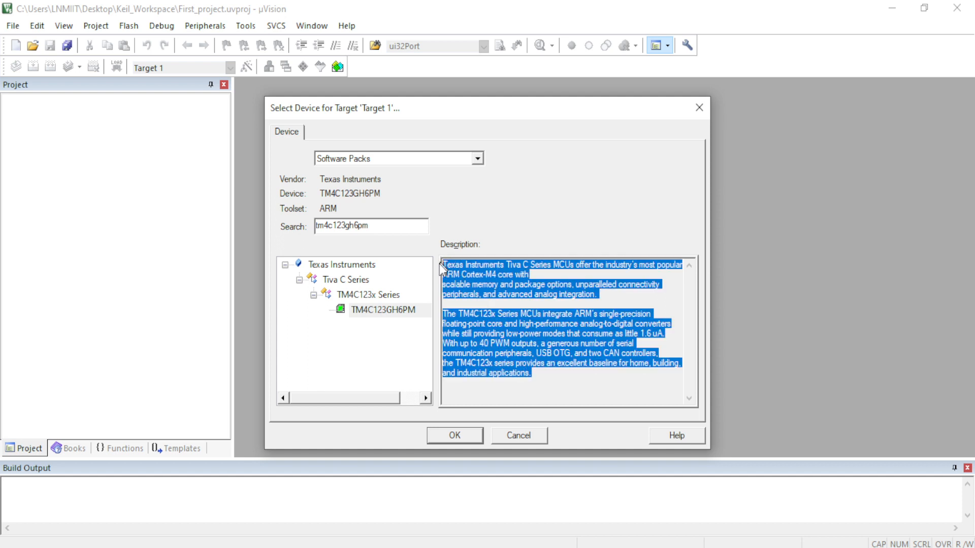
left_click(448, 437)
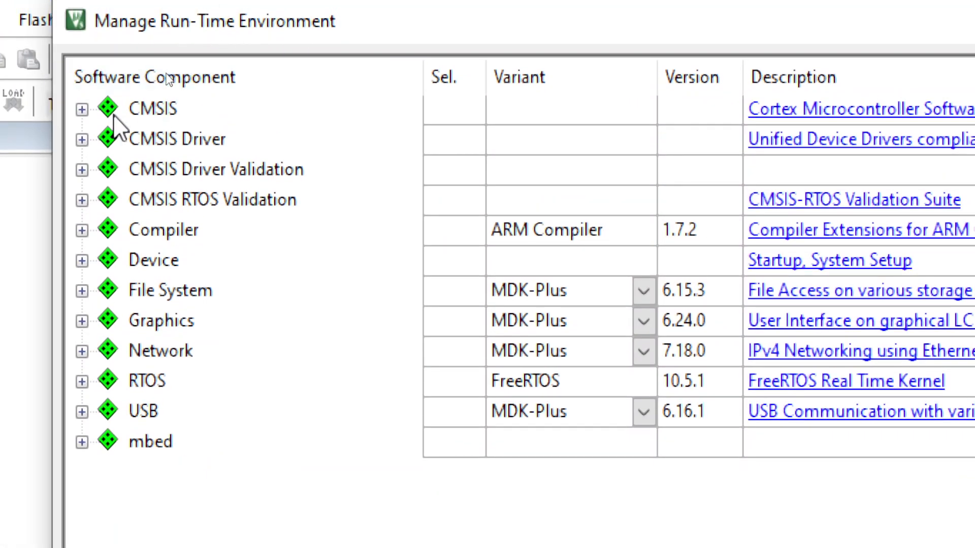
Enable the CORE component of CMSIS in the run-time environment.
left_click(83, 109)
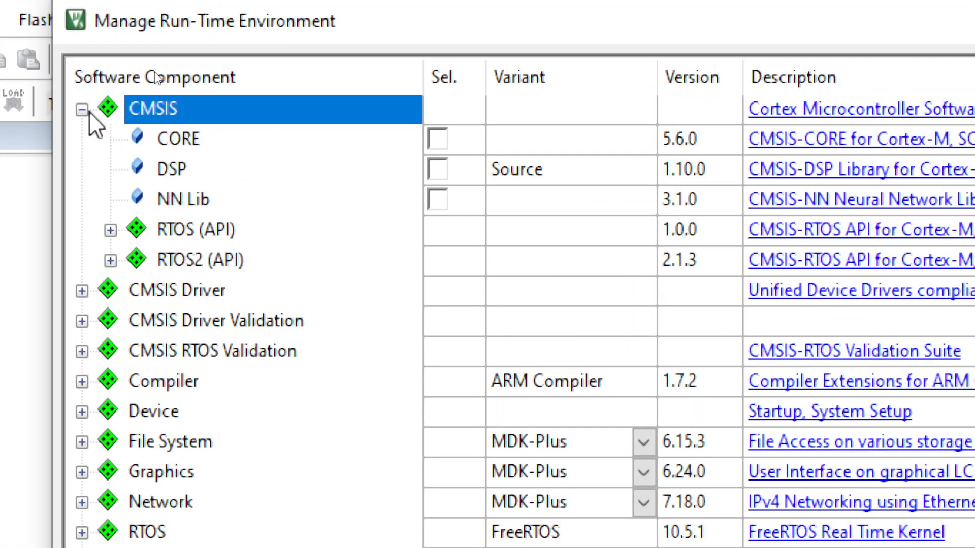
left_click(438, 139)
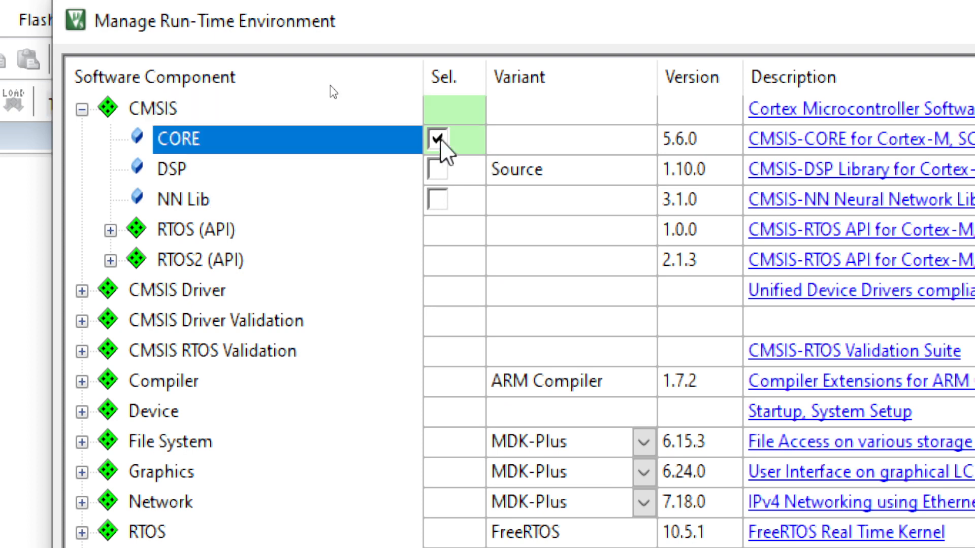
left_click(89, 110)
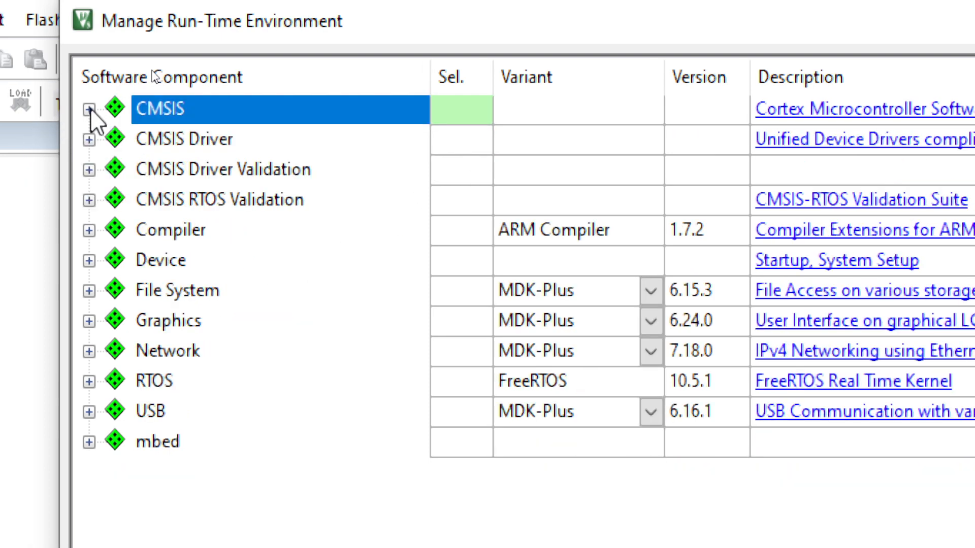
Enable the Startup component under Device, recheck the CMSIS and Device selections, and apply the run-time environment.
left_click(89, 261)
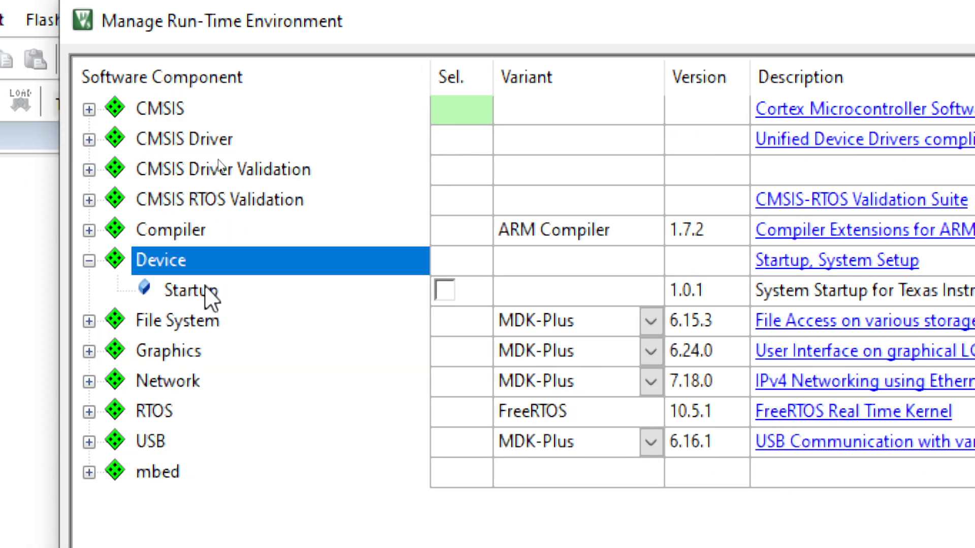
left_click(441, 293)
left_click(443, 293)
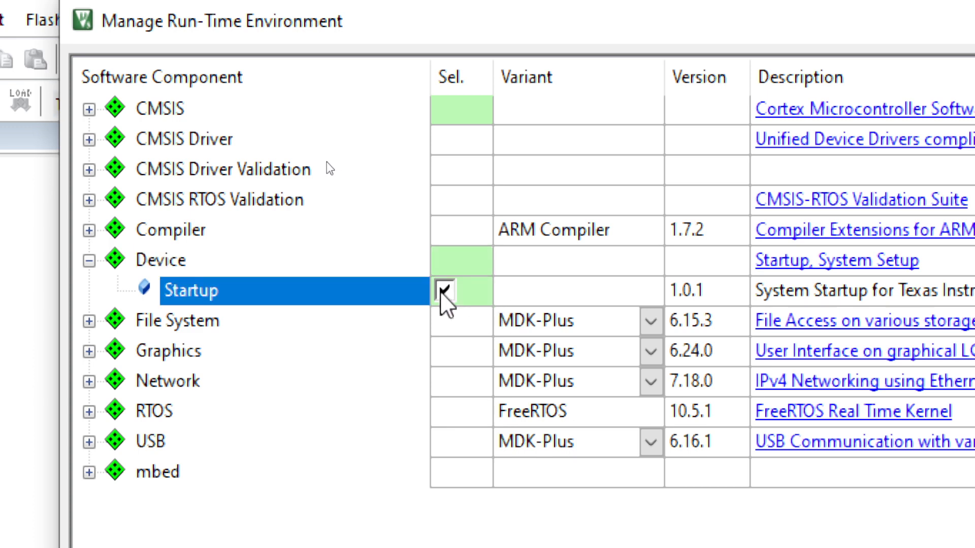
left_click(89, 260)
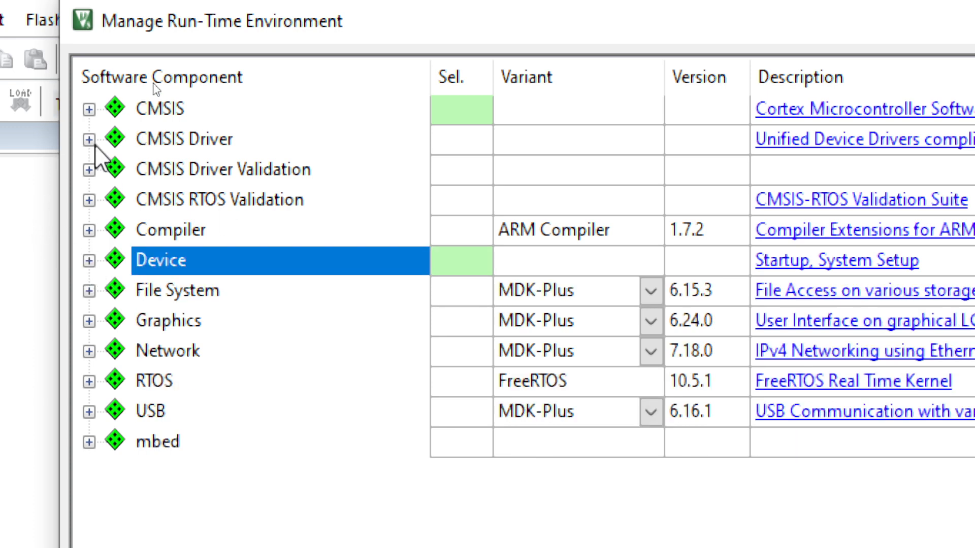
left_click(89, 110)
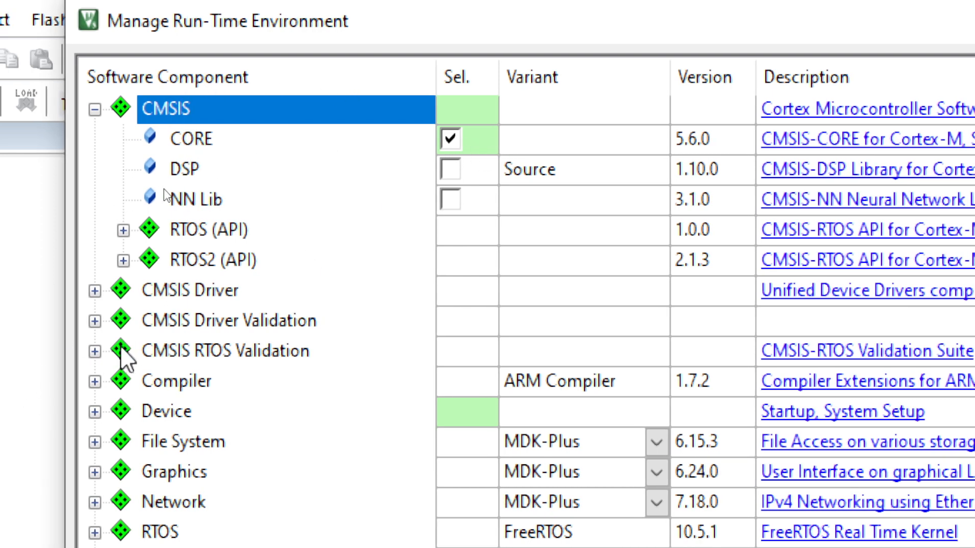
left_click(94, 412)
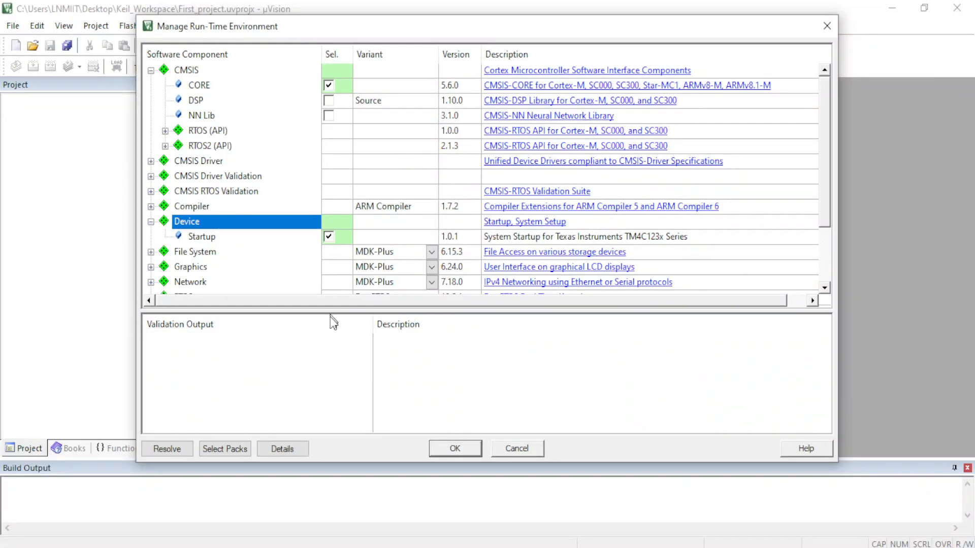
left_click(443, 449)
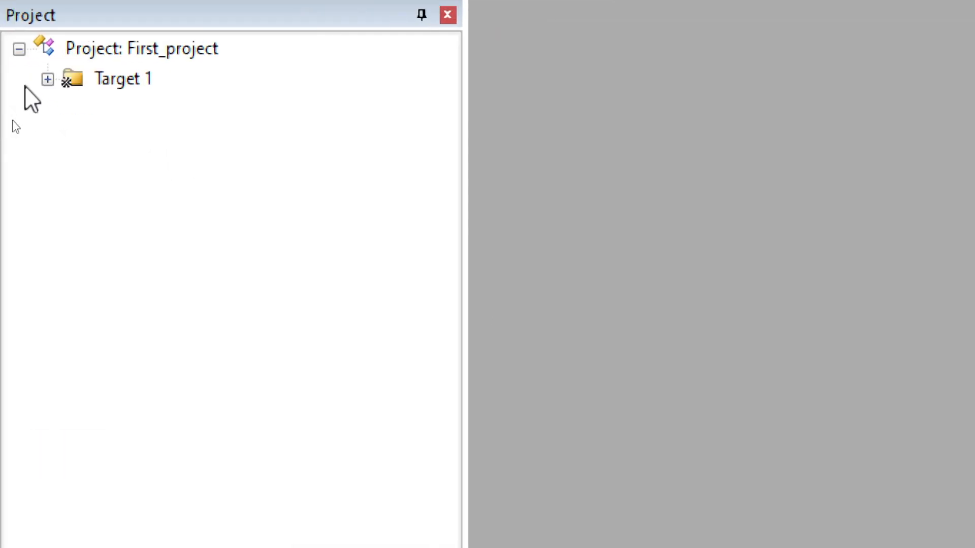
Expand Target 1 and its Device group in the project tree and select Source Group 1.
left_click(23, 117)
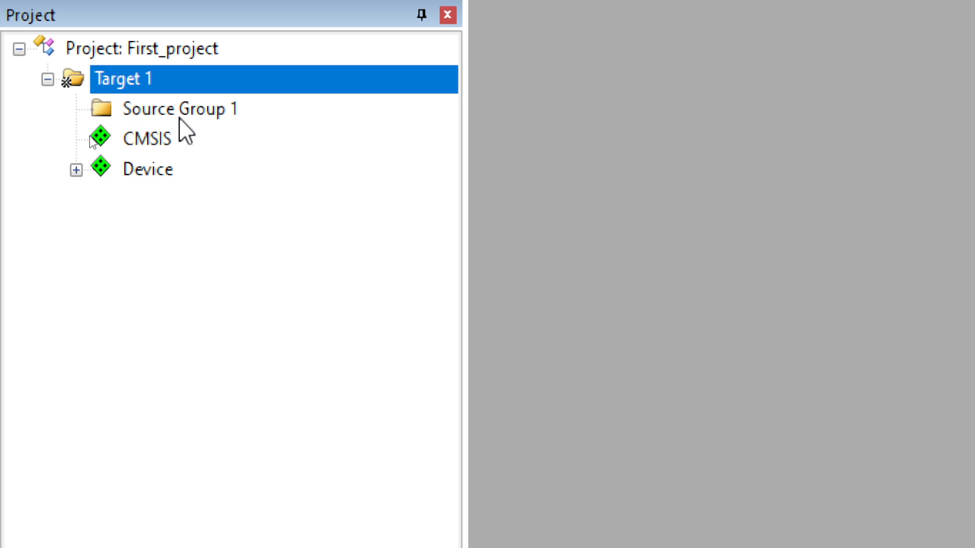
left_click(76, 171)
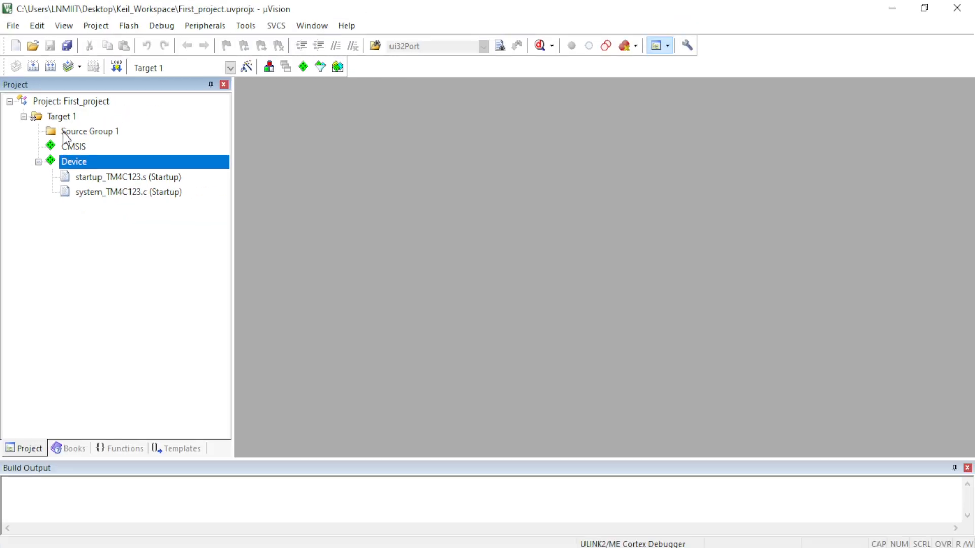
right_click(63, 133)
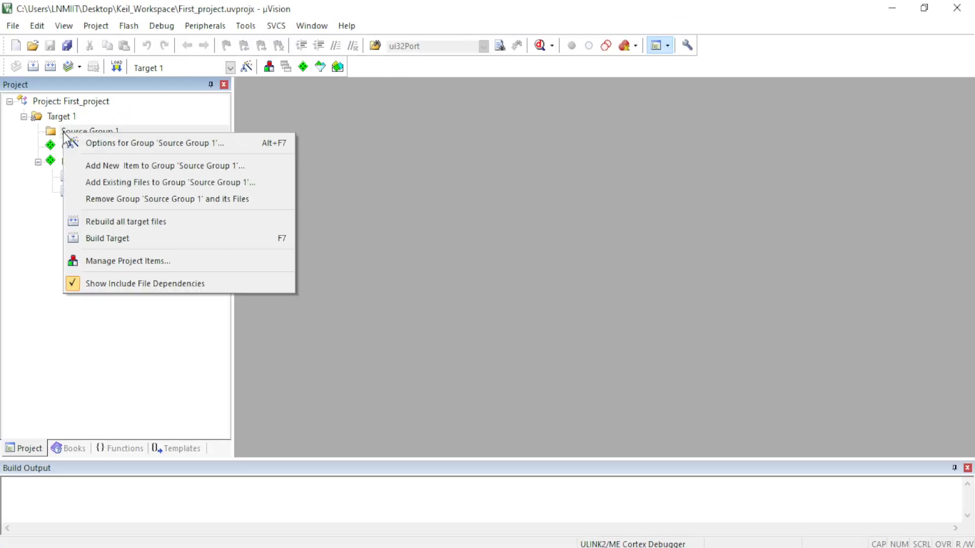
left_click(100, 126)
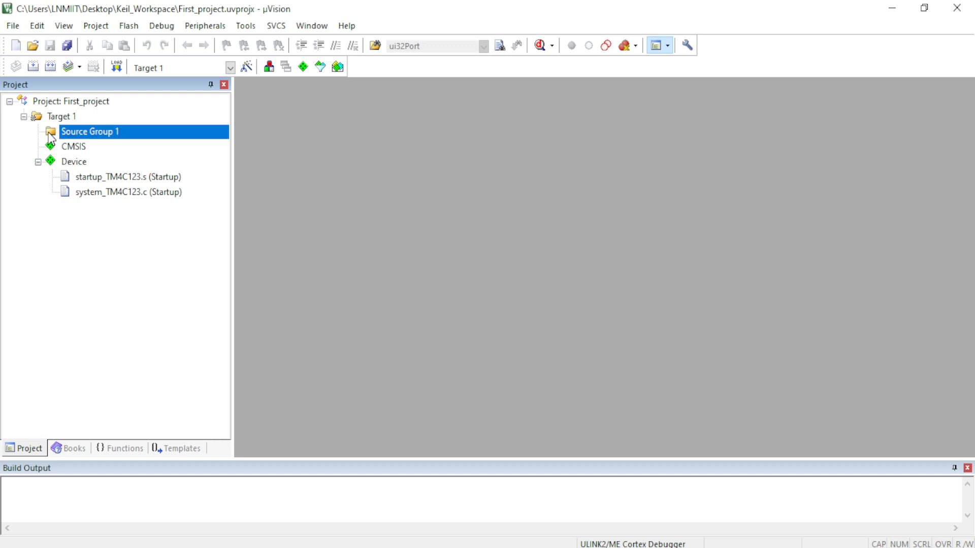
Start adding a new item to Source Group 1 and choose the C File (.c) type after looking at the Asm and header types.
right_click(64, 135)
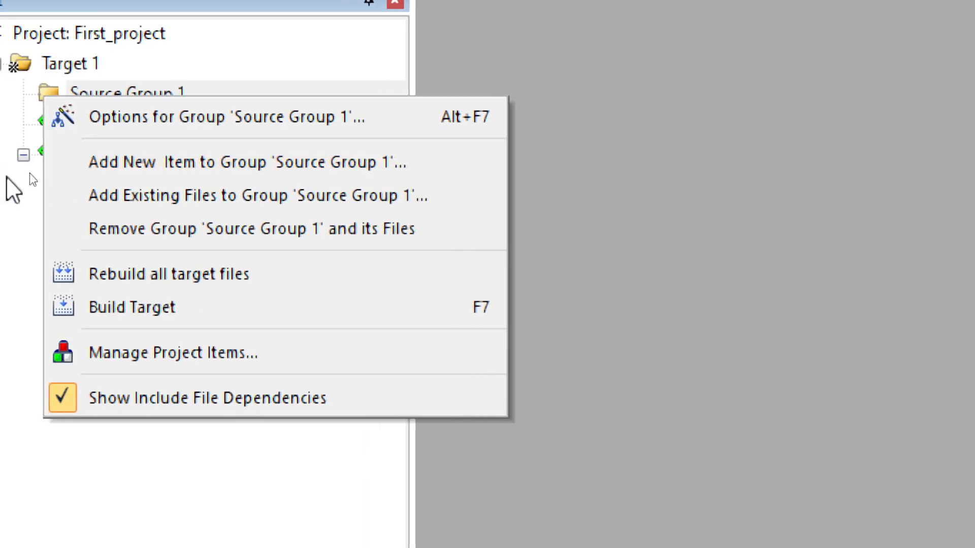
left_click(80, 97)
right_click(76, 91)
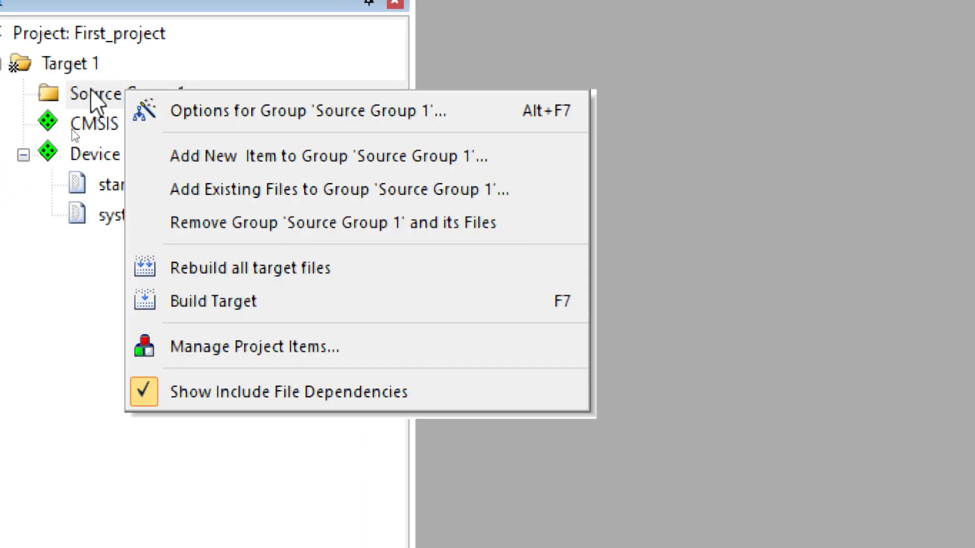
left_click(224, 158)
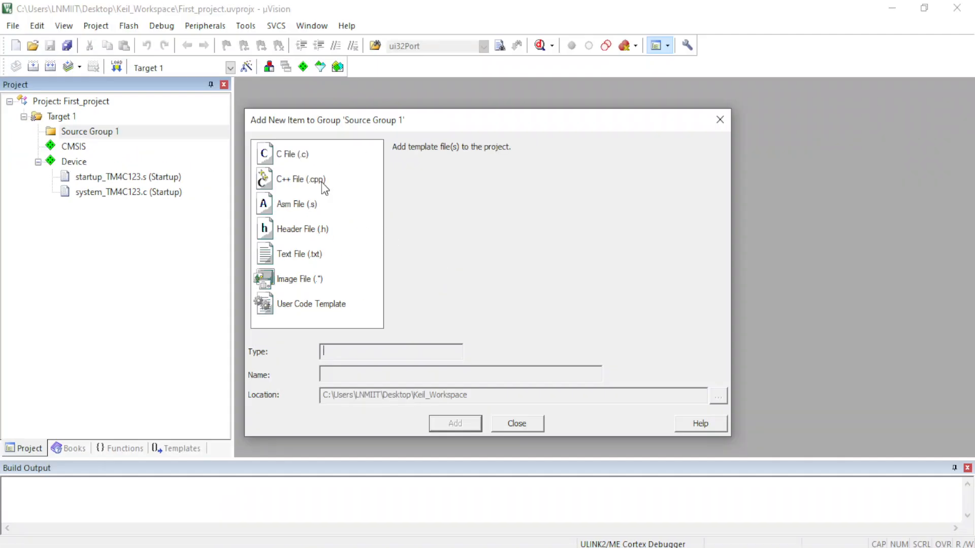
left_click(308, 158)
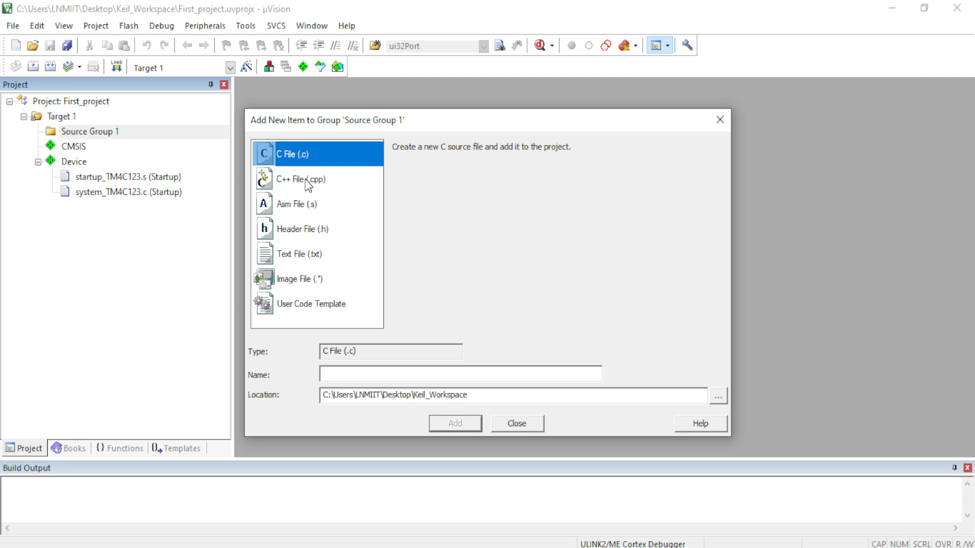
left_click(306, 208)
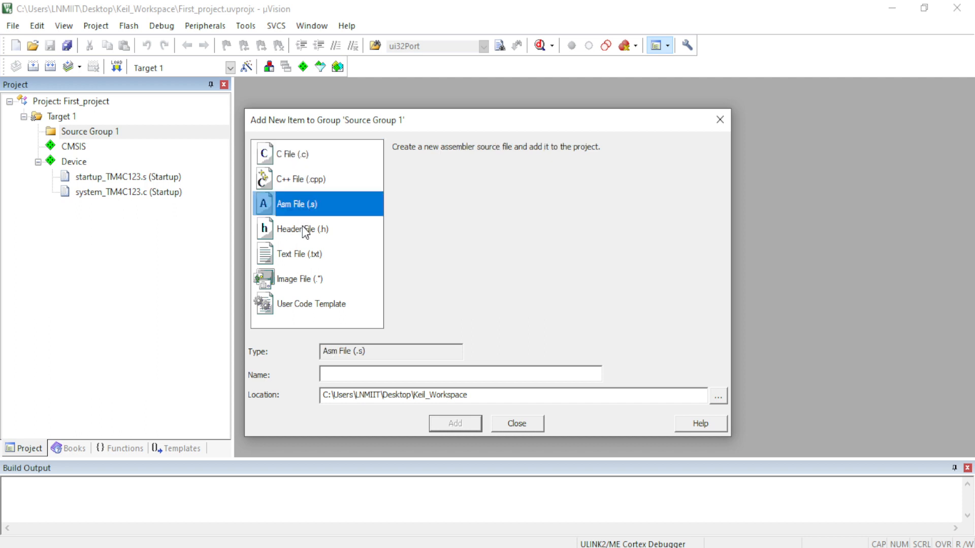
left_click(303, 230)
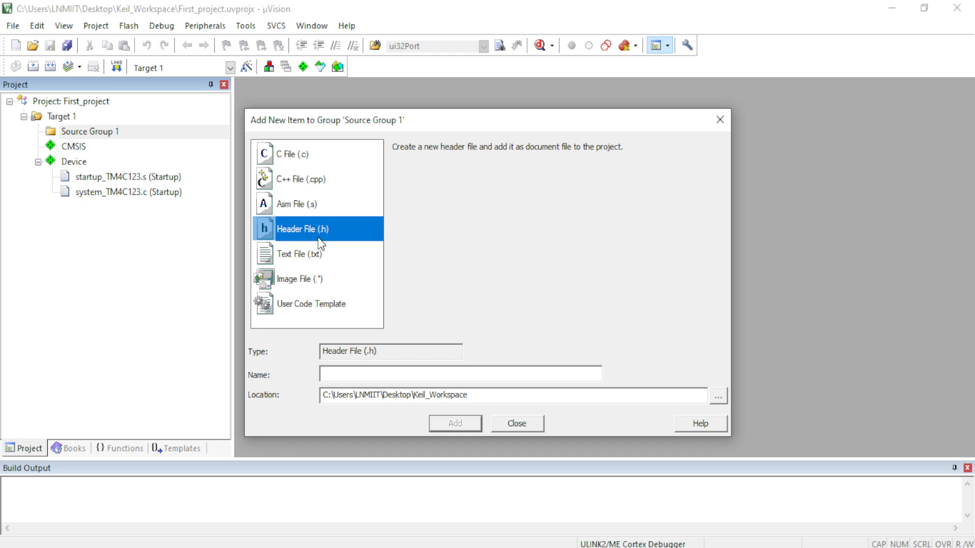
left_click(309, 154)
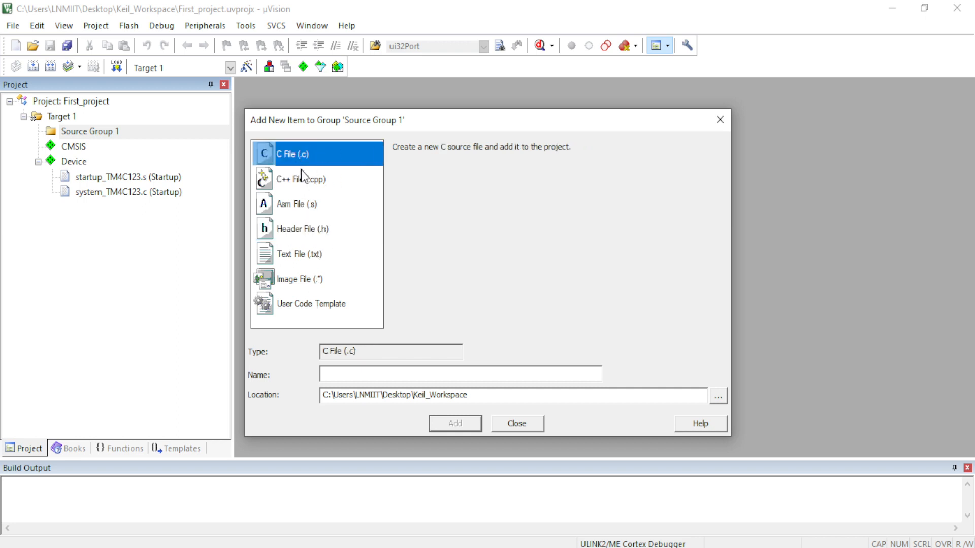
Name the new C file main and add it to Source Group 1.
left_click(341, 374)
left_click(301, 155)
left_click(339, 373)
type("main")
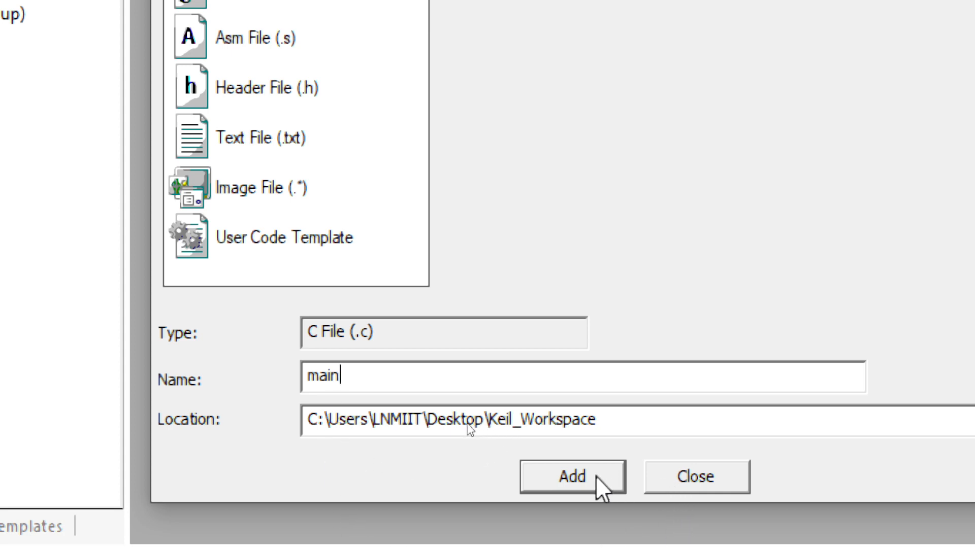
left_click(596, 476)
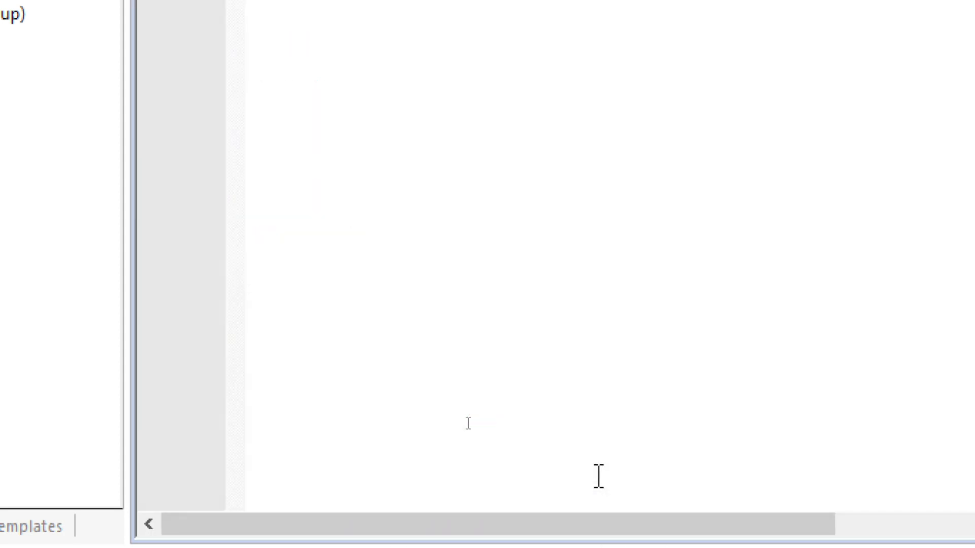
Expand Source Group 1 in the project tree and select main.c.
left_click(360, 161)
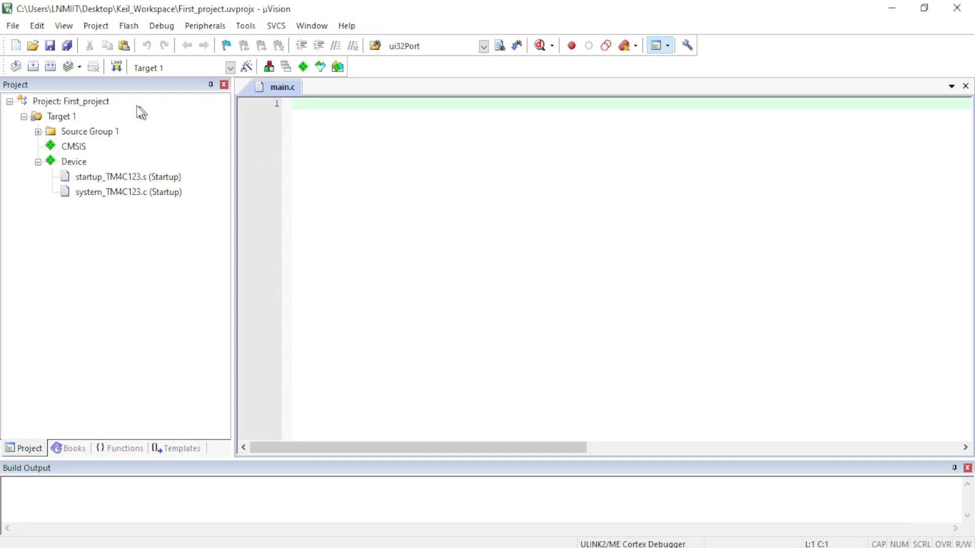
left_click(39, 132)
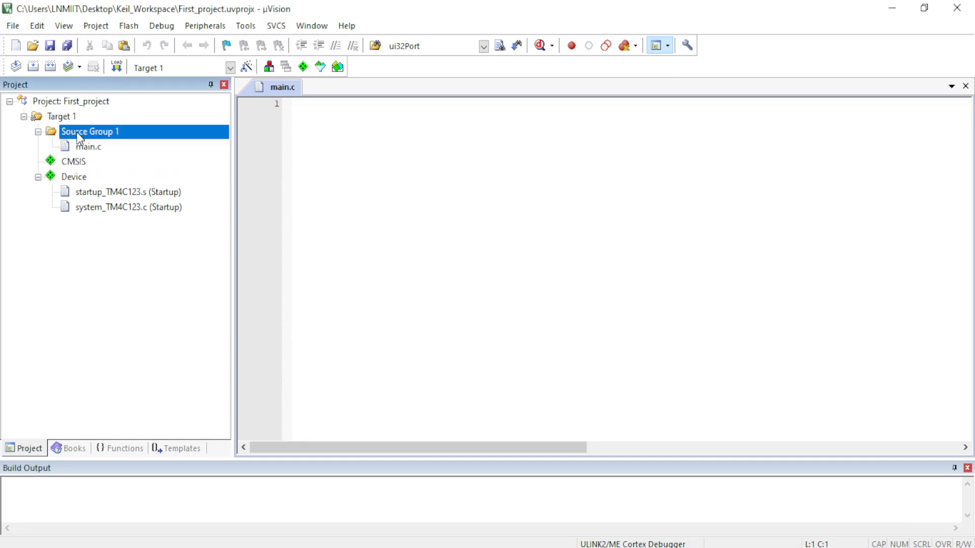
left_click(85, 151)
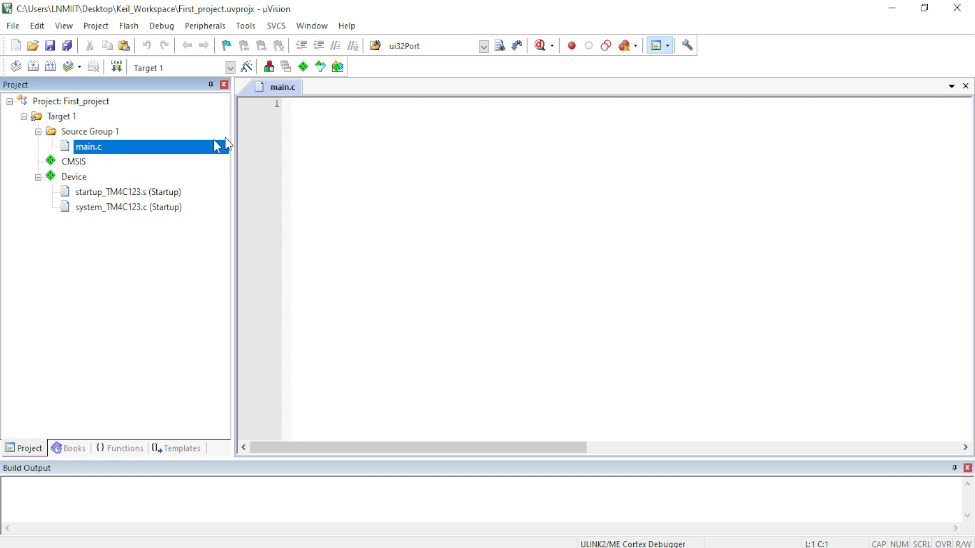
Insert the include line for the TM4C123.h device header on the first line of main.c.
left_click(332, 125)
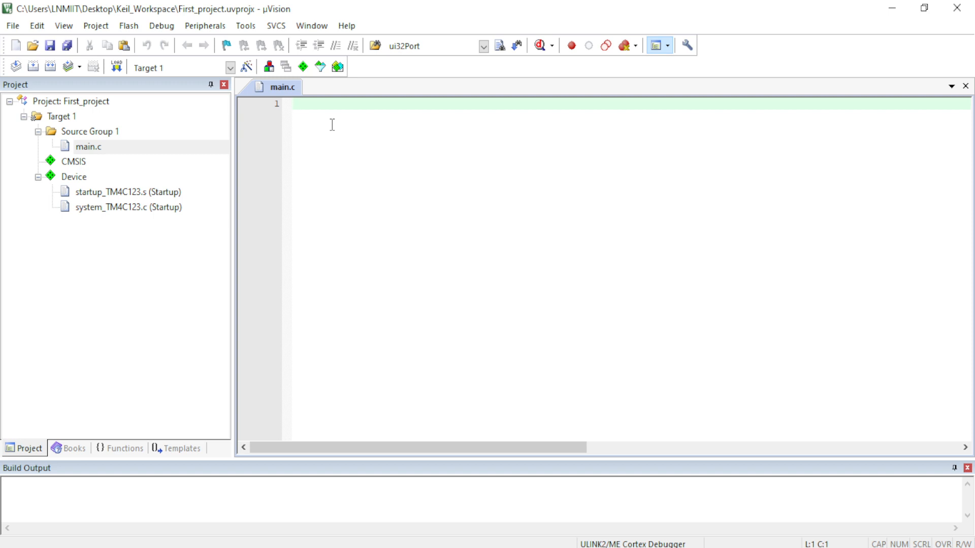
right_click(336, 109)
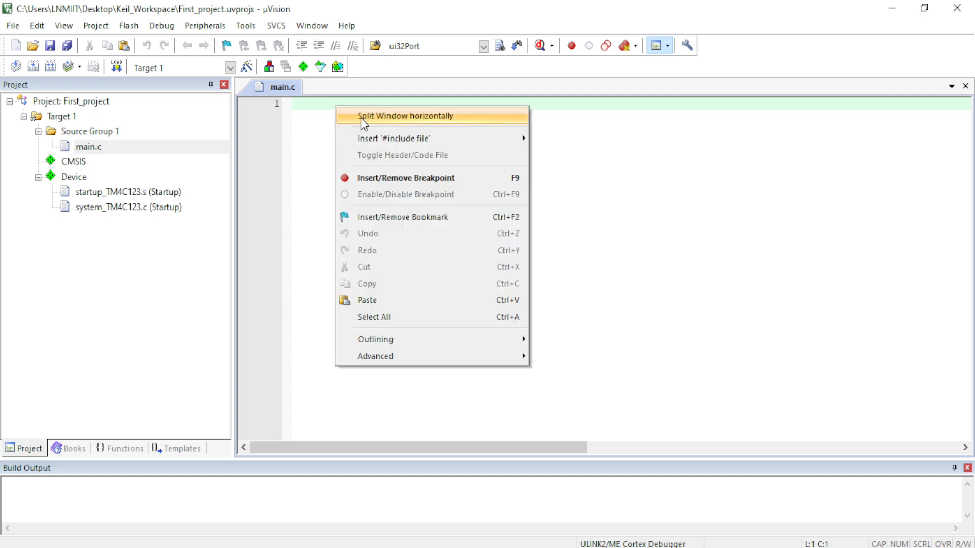
mouse_move(429, 136)
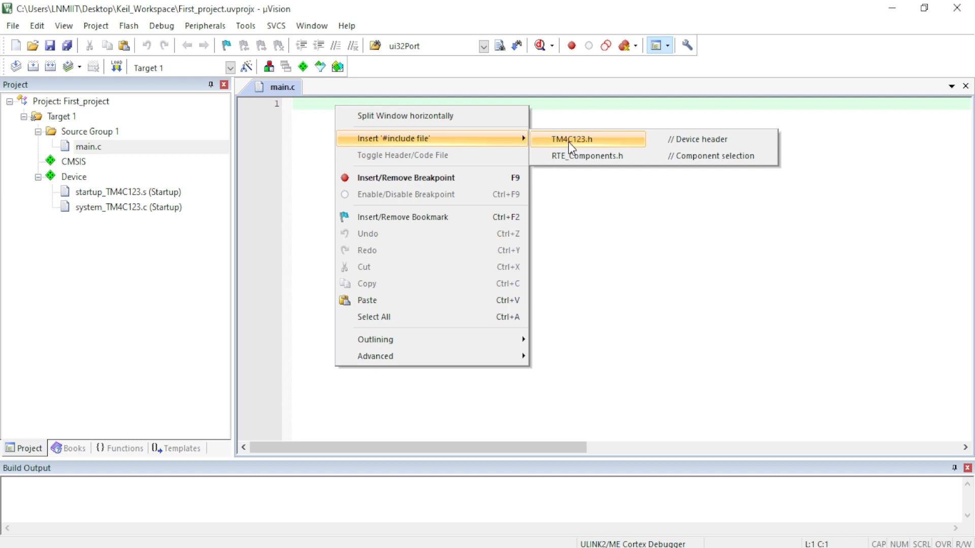
left_click(305, 114)
right_click(305, 102)
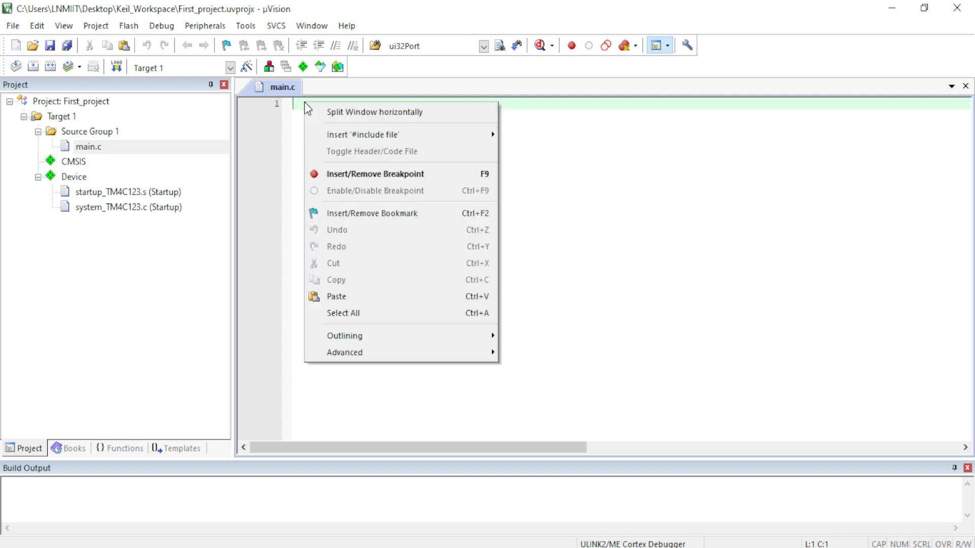
mouse_move(339, 138)
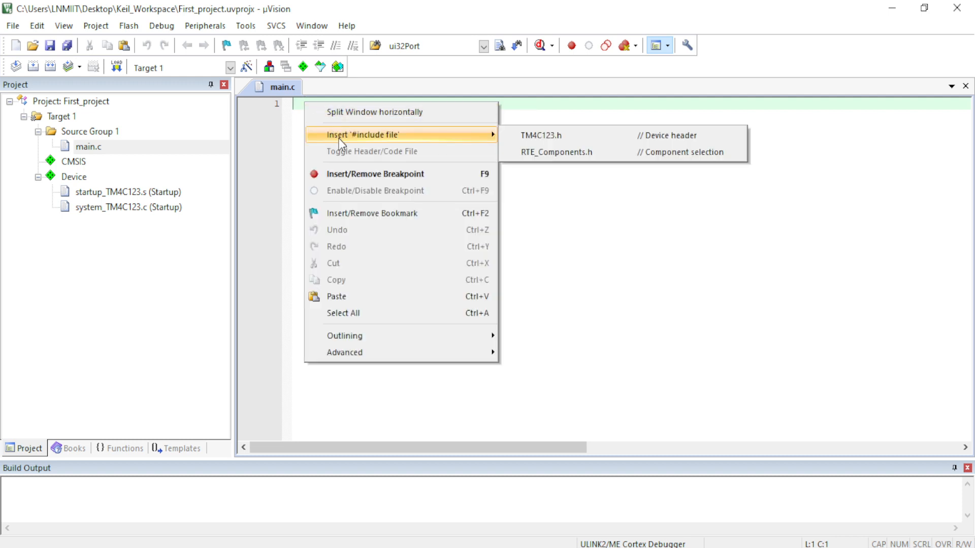
left_click(546, 138)
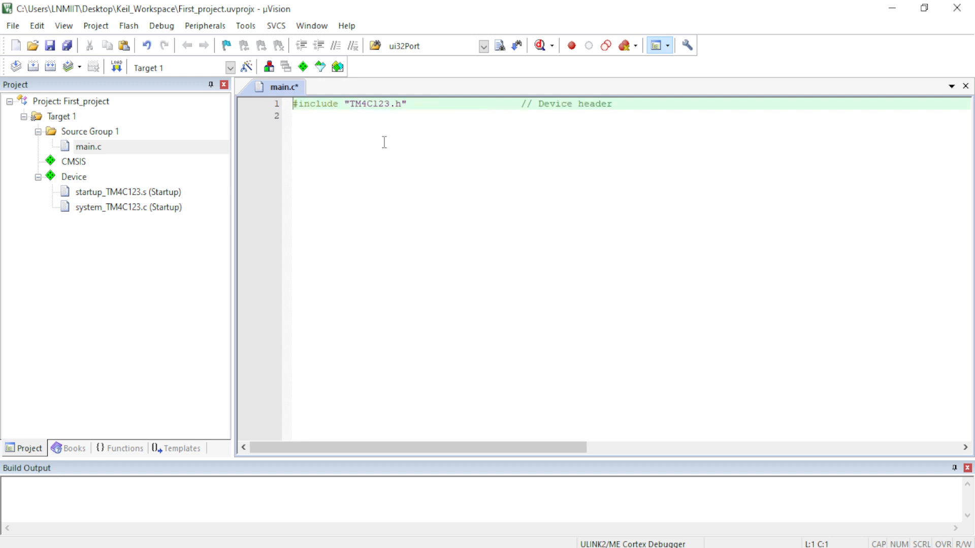
Write an int main() function with opening and closing braces on separate lines below the device header include.
key("Return")
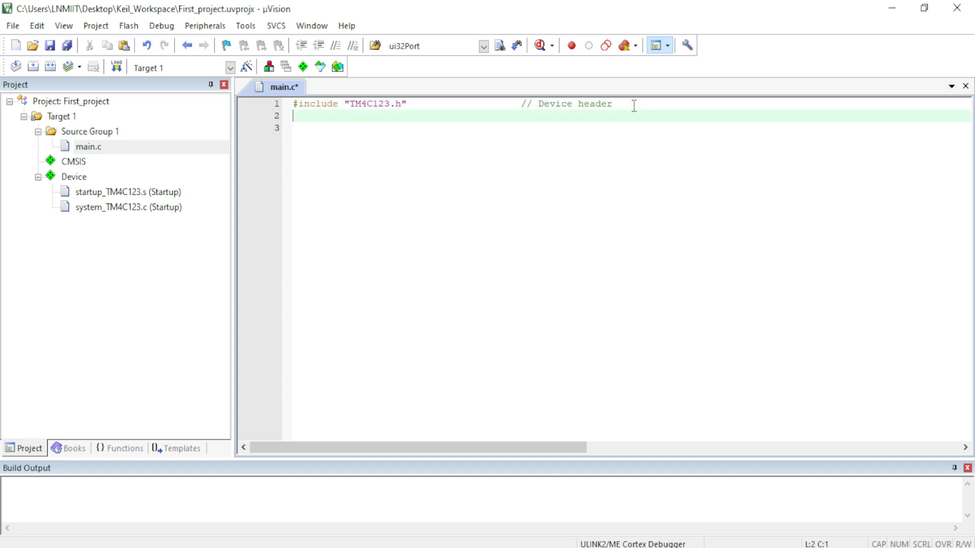
key("Return")
type("int ")
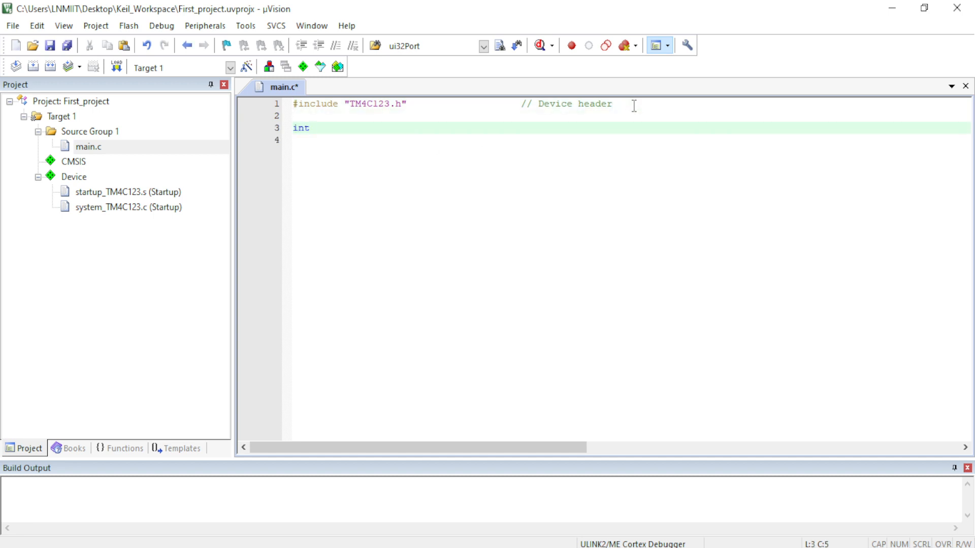
type("main()")
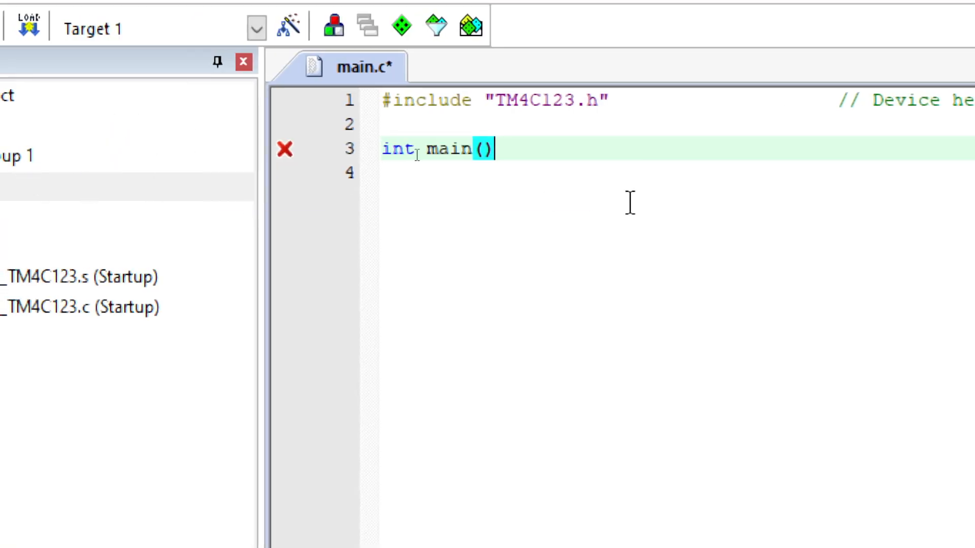
key("Return")
key("Return")
type("{}")
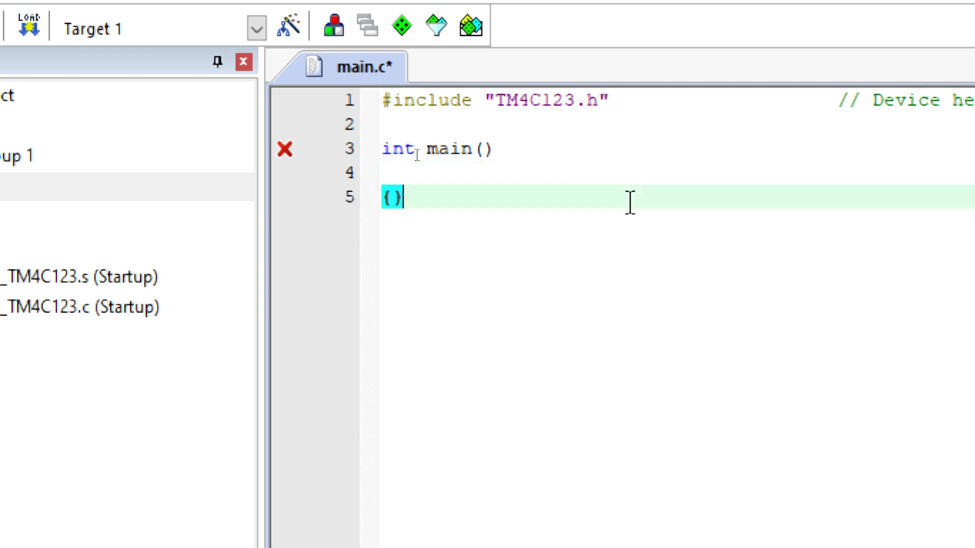
key("Left")
key("Return")
key("Return")
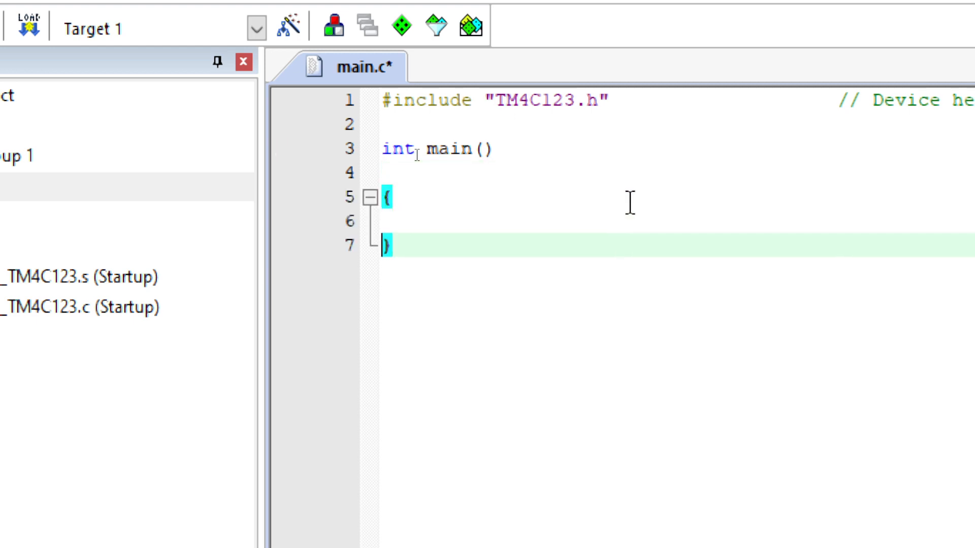
Add the indented statement return 0; inside the body of main().
key("Up")
key("Tab")
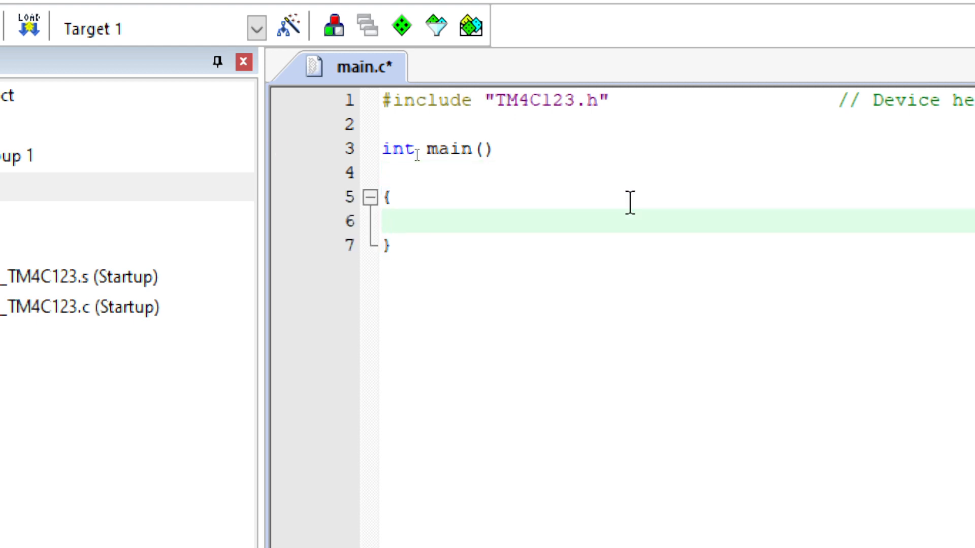
type("return 0;")
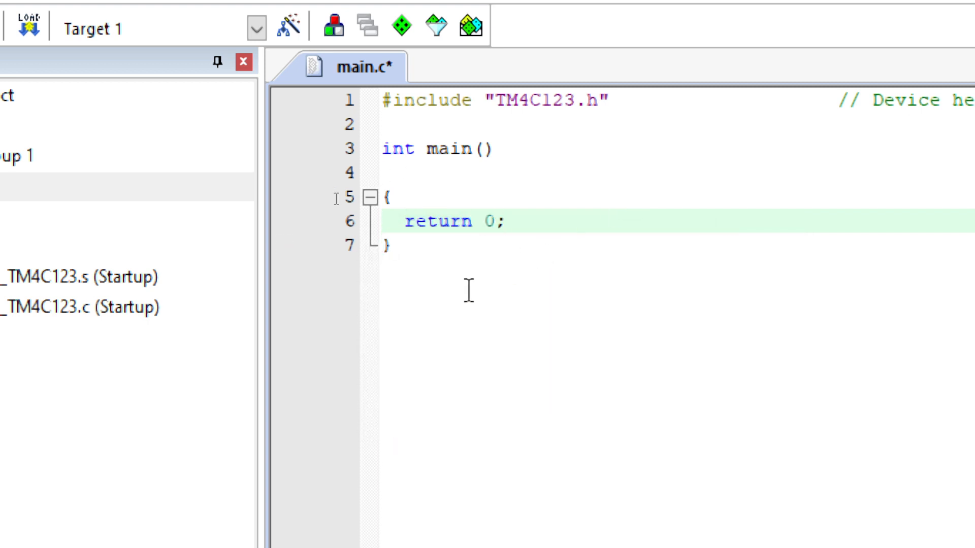
Add an empty line after main's closing brace and remove the blank line between int main() and the opening brace.
left_click(455, 245)
key("Return")
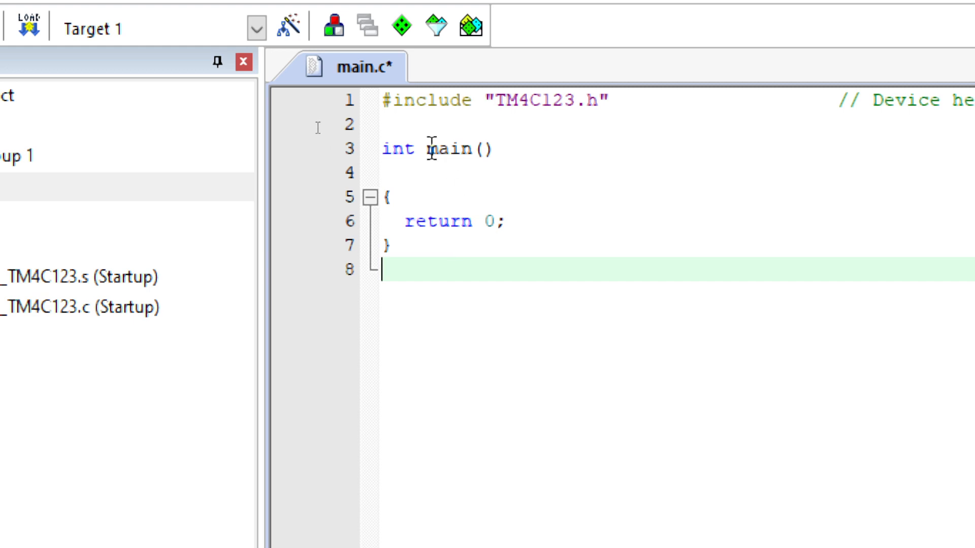
left_click(430, 167)
key("Delete")
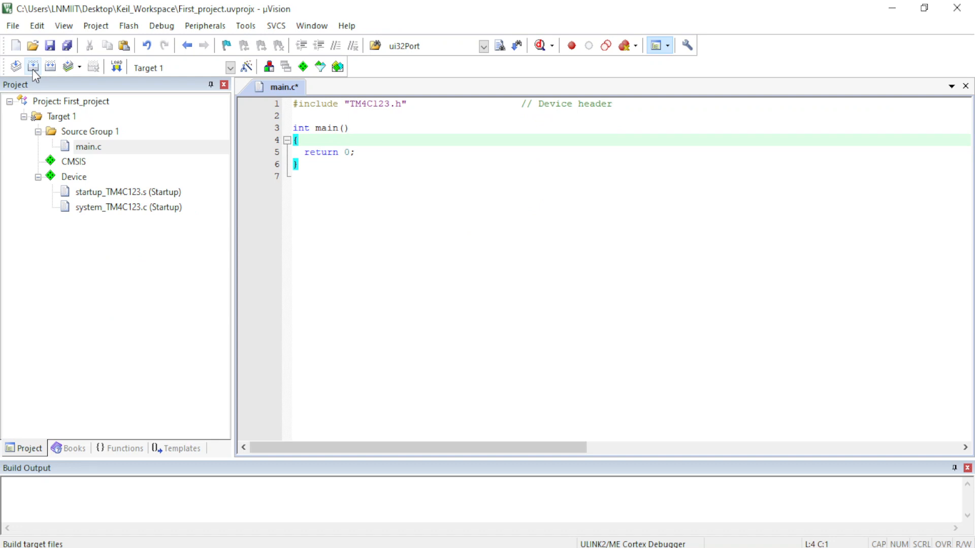
Build the target, enlarge the build output area and examine the error and warning summary.
left_click(33, 68)
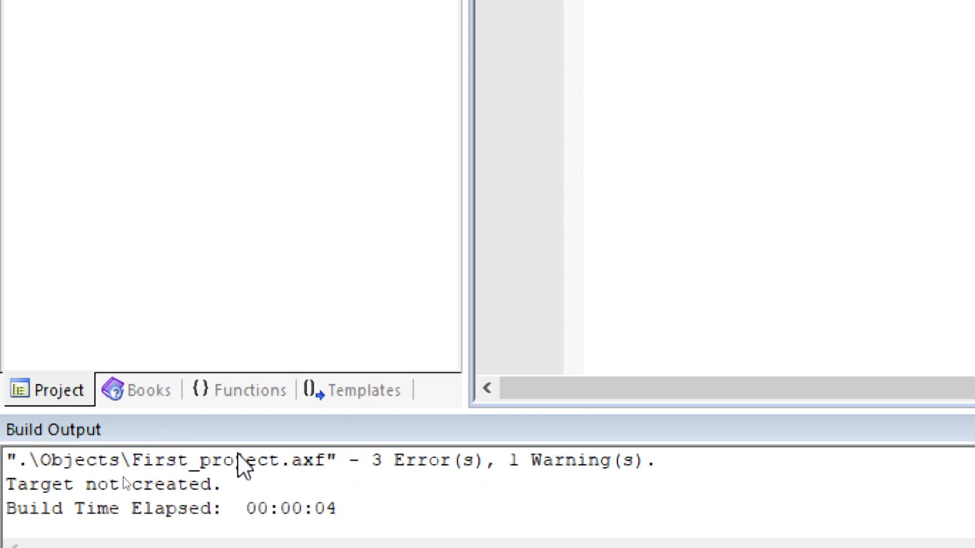
left_click_drag(502, 411, 514, 227)
left_click(422, 485)
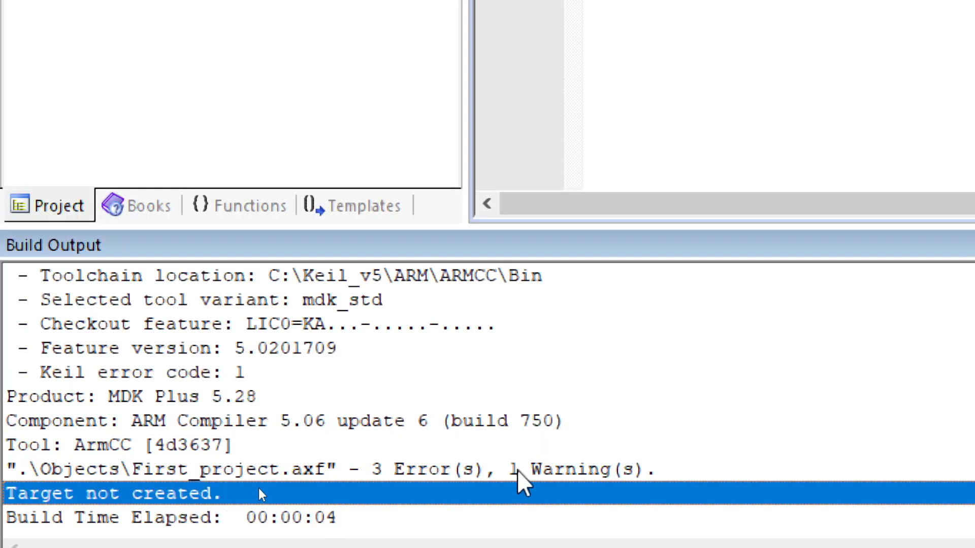
left_click(517, 470)
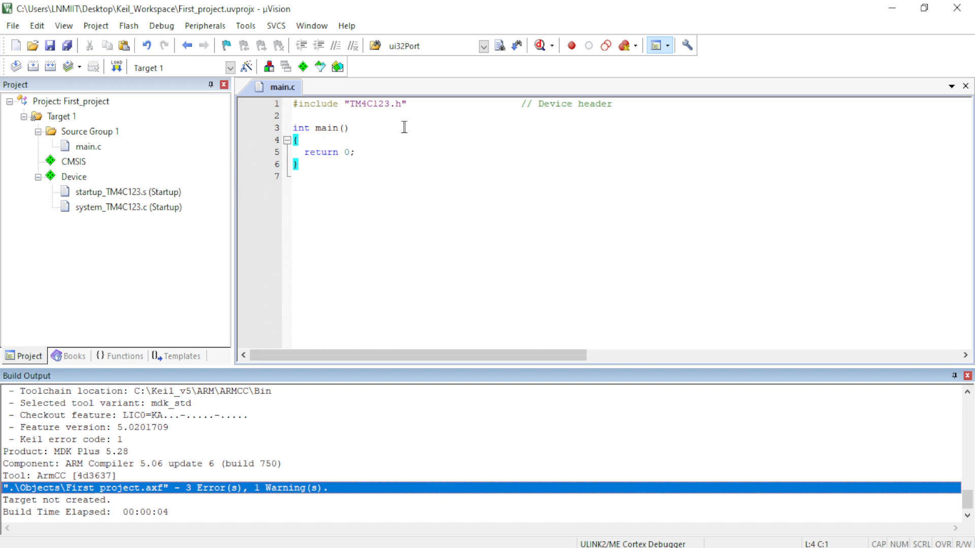
Insert an empty line after main's opening brace, above return 0;.
left_click(355, 140)
key("Return")
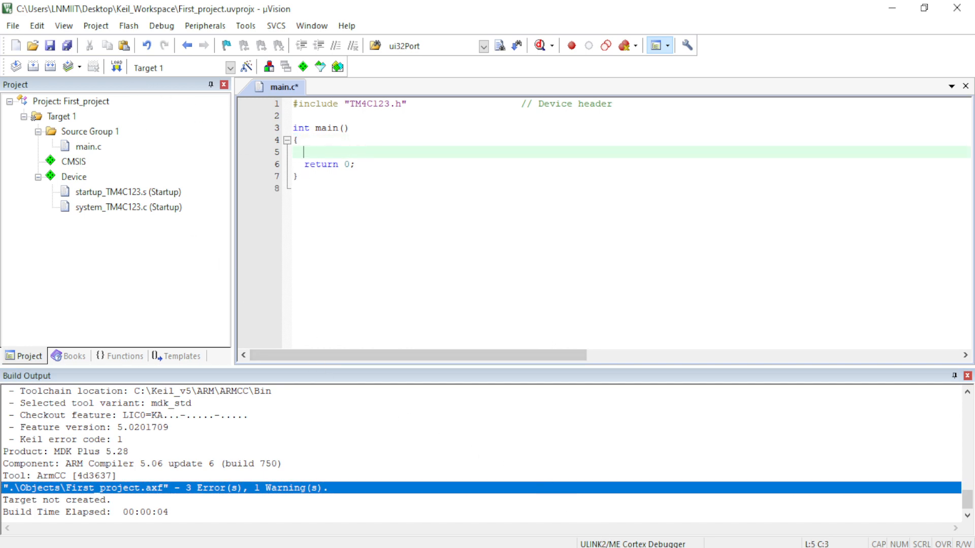
Switch to the PowerPoint slide show 2_Settingup_Keil_IDE.
key("alt+Tab")
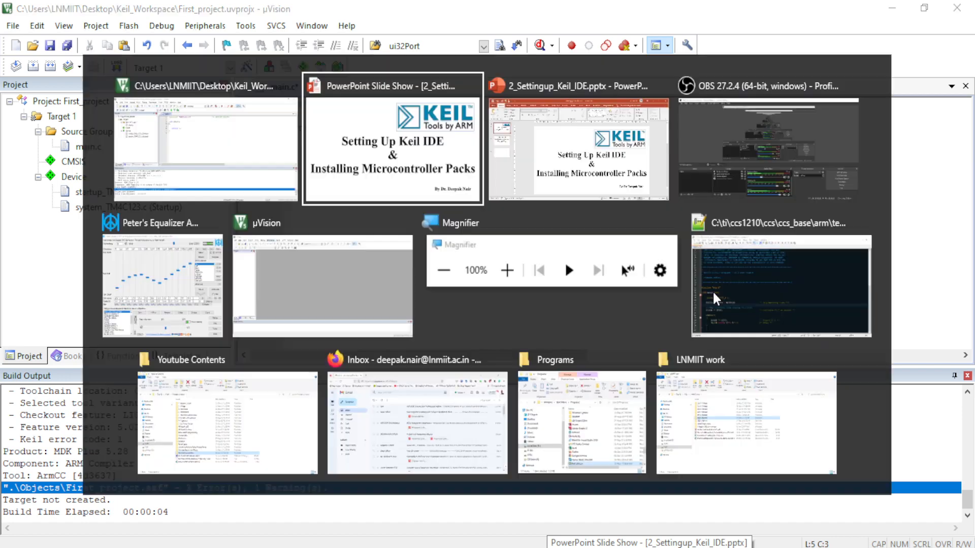
key("Right")
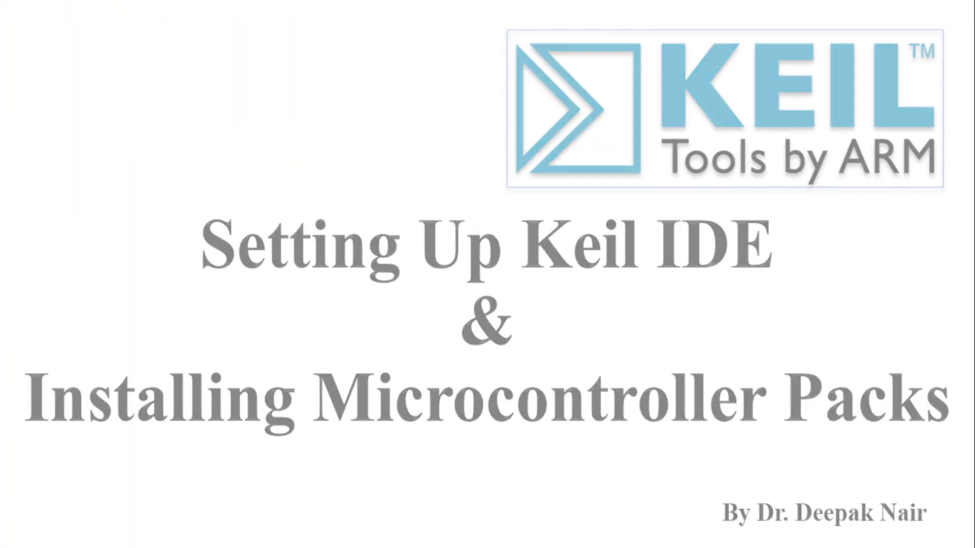